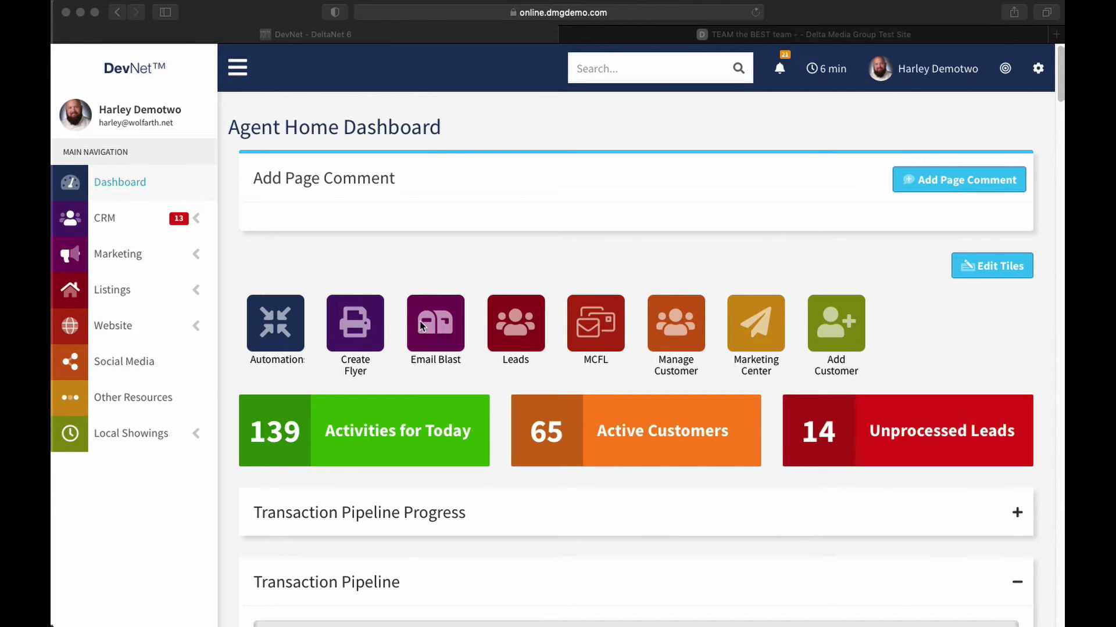
- Open Marketing > Message Blasts & Mail Merge and scroll to the empty Email Blast form
{"action": "left_click", "coordinate": [435, 274]}
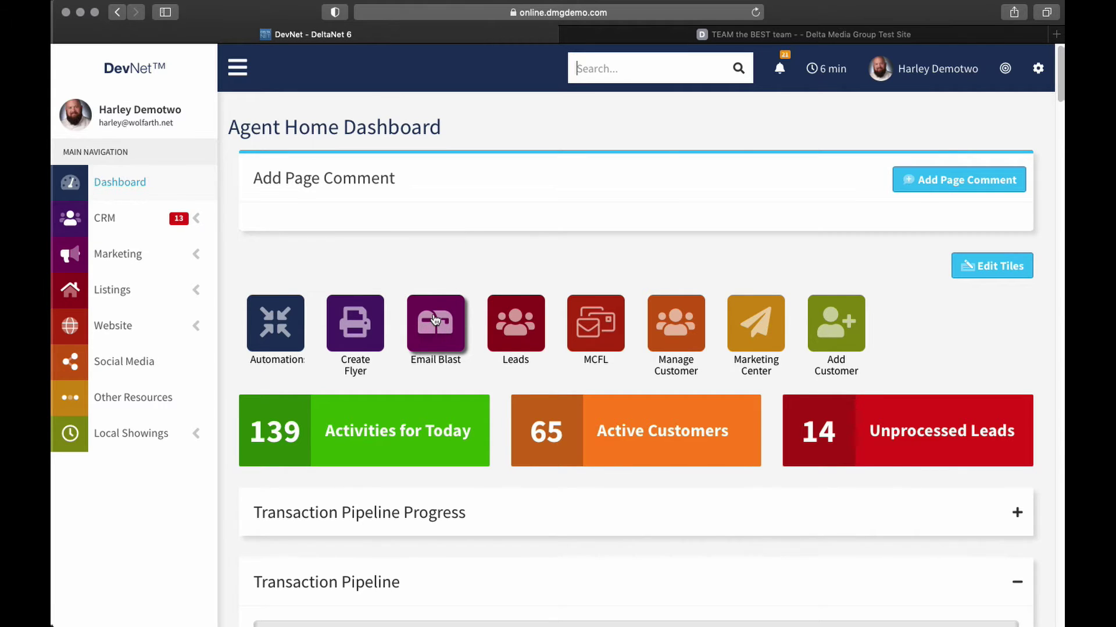
{"action": "left_click", "coordinate": [197, 257]}
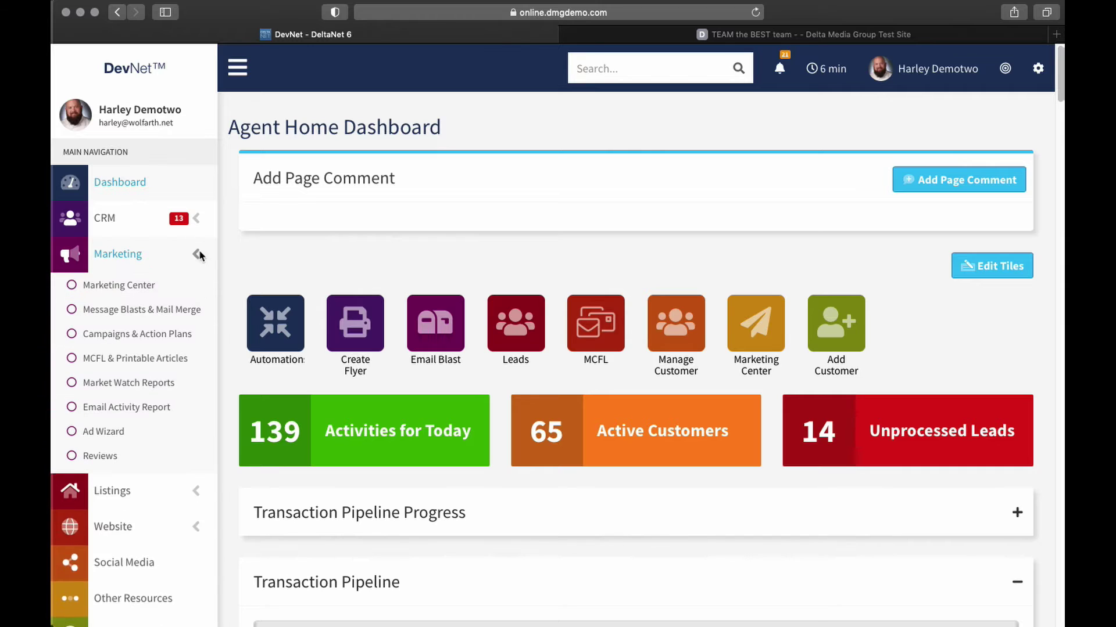
{"action": "left_click", "coordinate": [132, 312]}
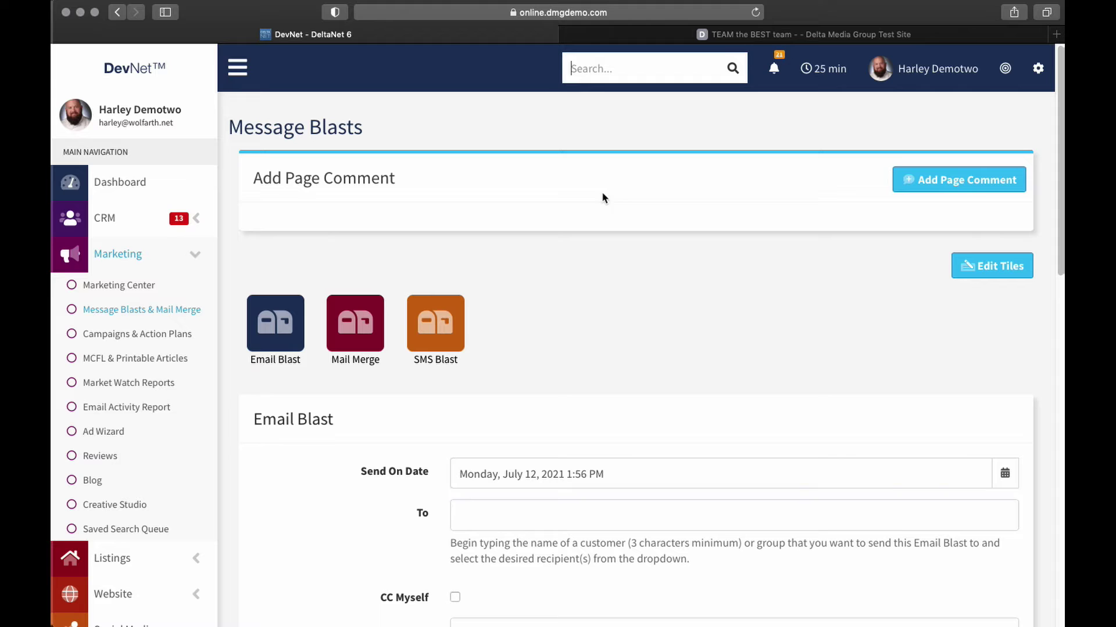
{"action": "scroll", "coordinate": [499, 302], "scroll_direction": "down", "scroll_amount": 3}
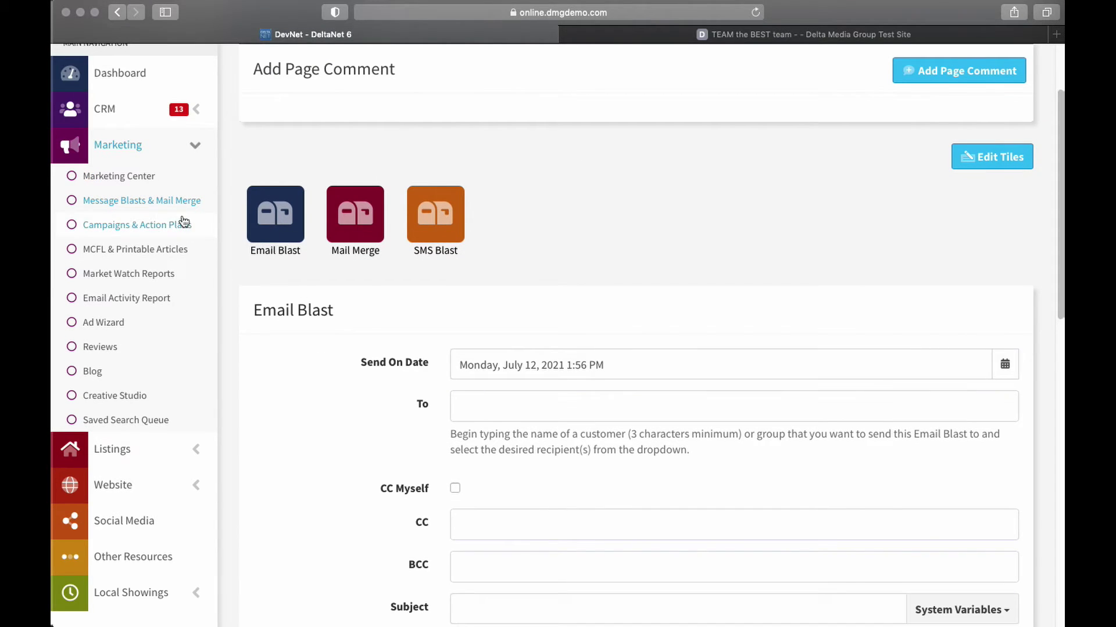
{"action": "left_click_drag", "start_coordinate": [254, 310], "coordinate": [335, 311]}
{"action": "left_click", "coordinate": [351, 314]}
{"action": "scroll", "coordinate": [366, 374], "scroll_direction": "down", "scroll_amount": 1}
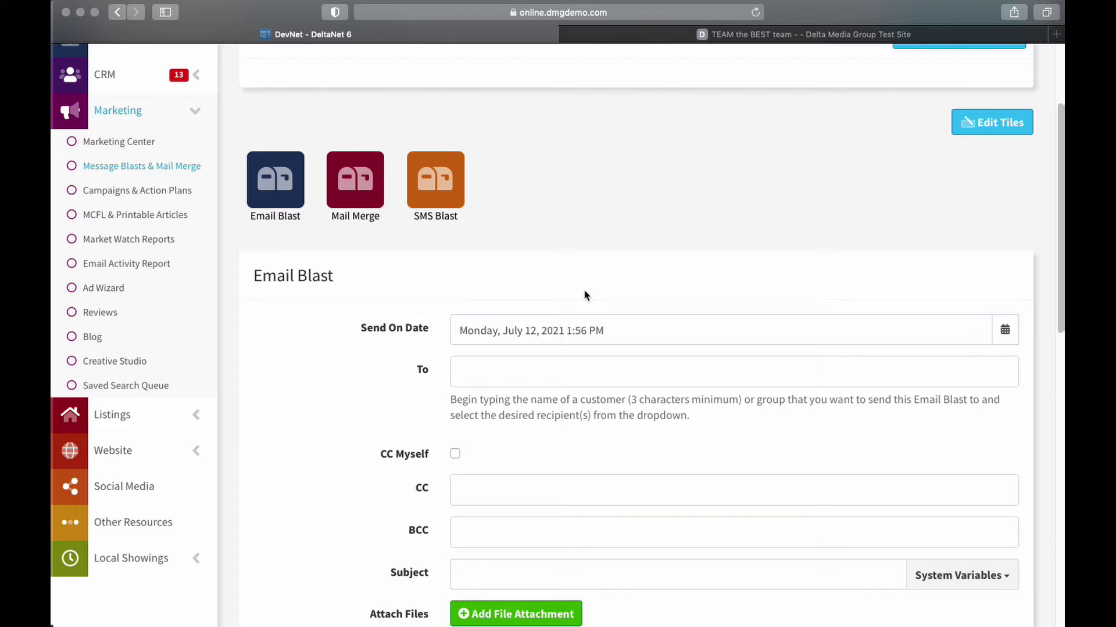
{"action": "scroll", "coordinate": [436, 333], "scroll_direction": "down", "scroll_amount": 3}
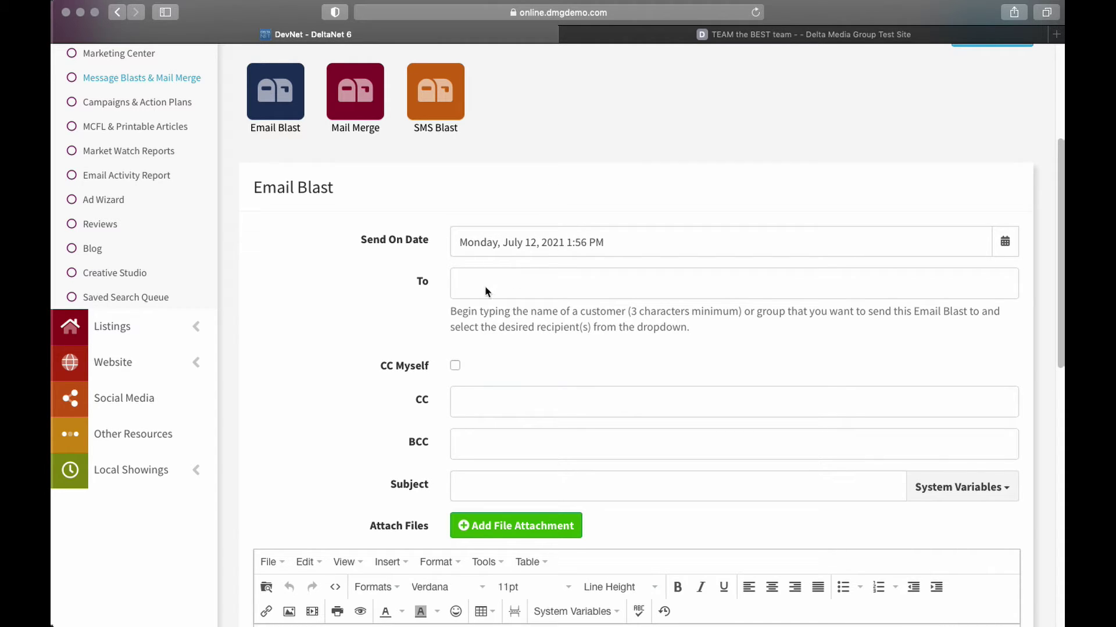
- Set the email blast recipient to 'Group - All Marketing Customers'
{"action": "left_click", "coordinate": [526, 283]}
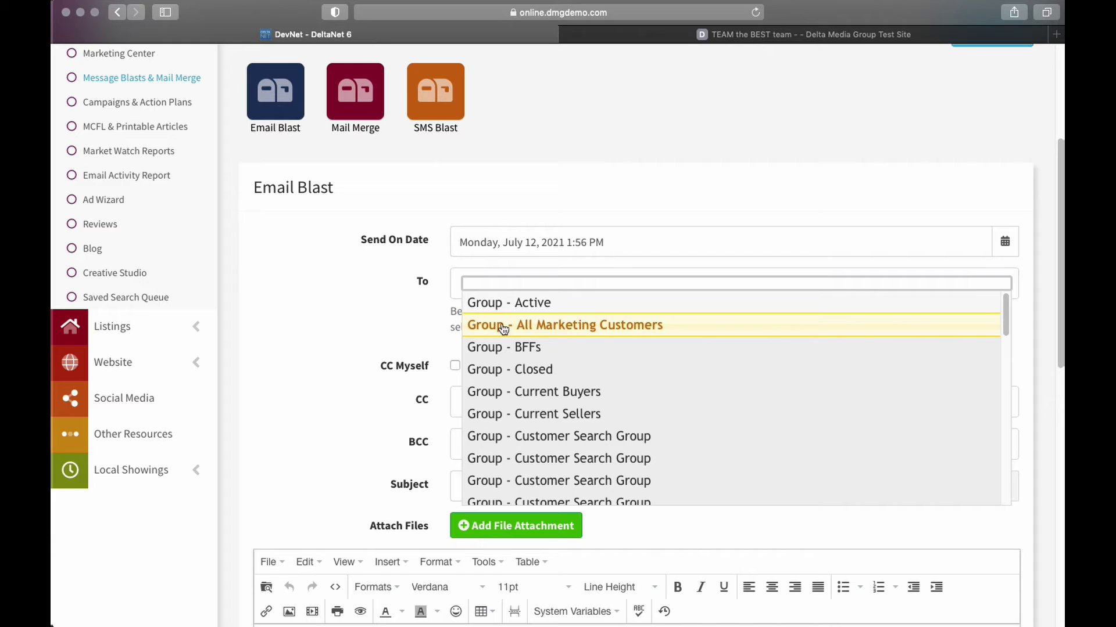
{"action": "left_click", "coordinate": [537, 327]}
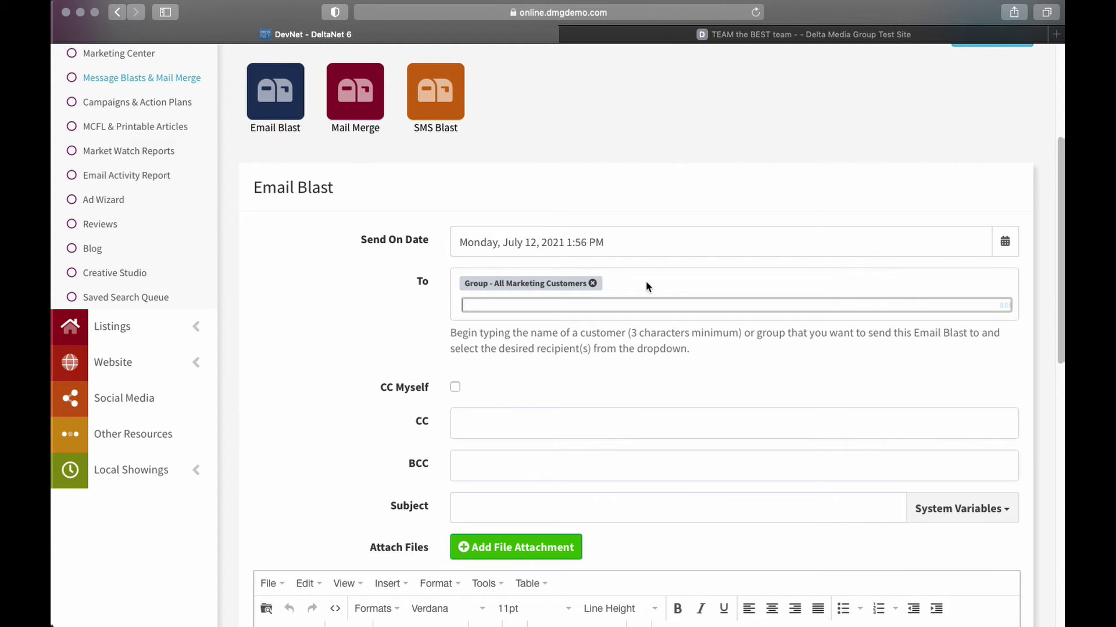
{"action": "scroll", "coordinate": [405, 289], "scroll_direction": "down", "scroll_amount": 1}
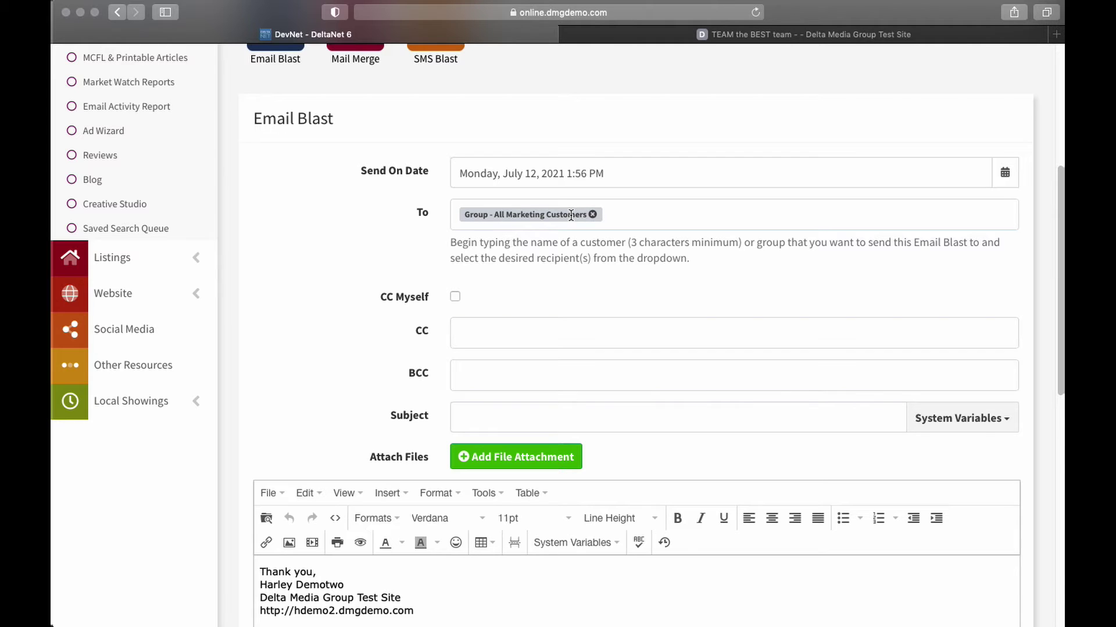
{"action": "scroll", "coordinate": [400, 235], "scroll_direction": "down", "scroll_amount": 2}
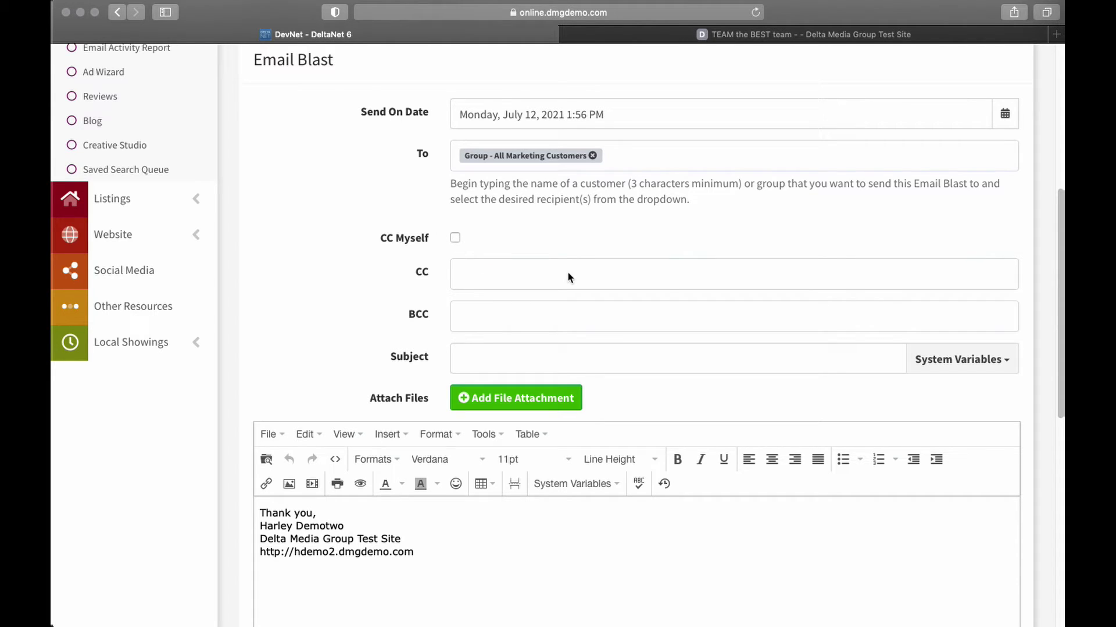
- Enter 'Please opt into SMS messages' as the email subject
{"action": "left_click", "coordinate": [474, 362]}
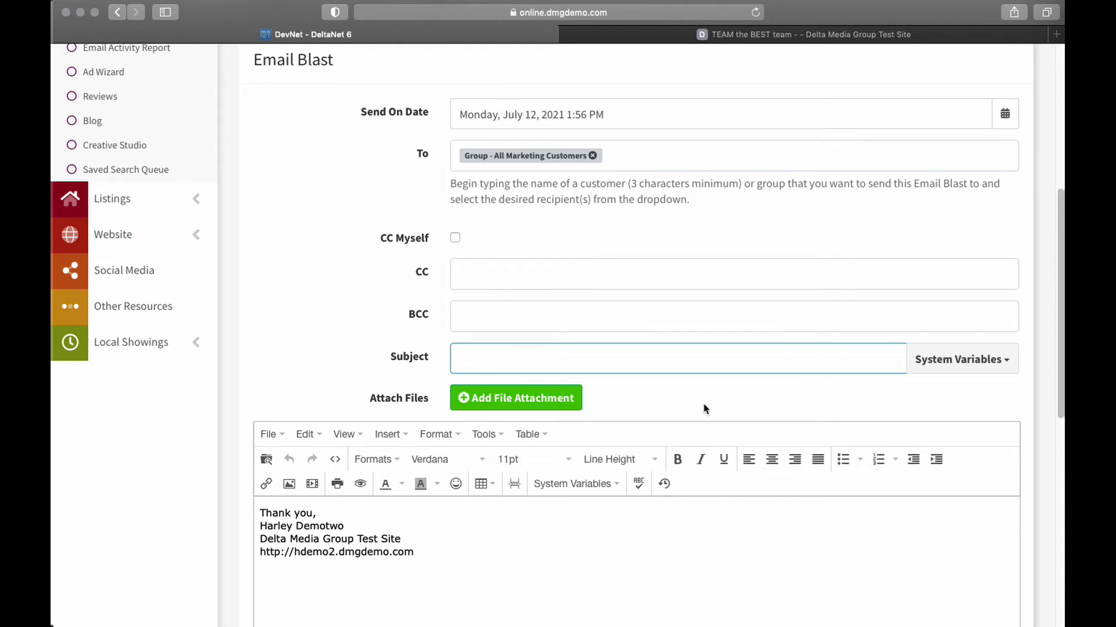
{"action": "type", "text": "Please opt into SMS messages"}
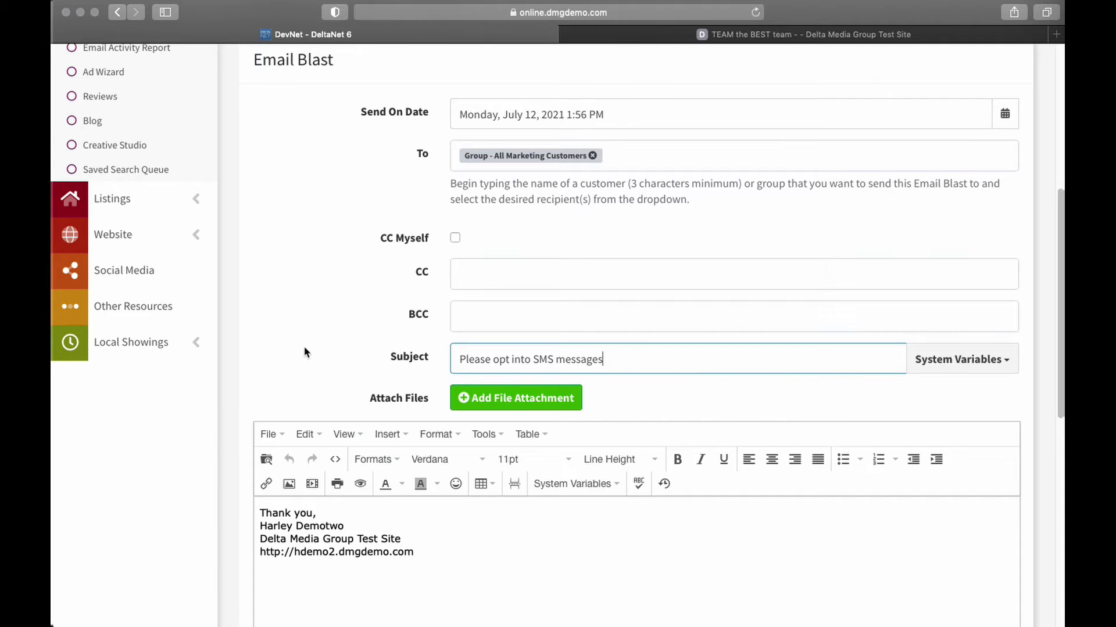
{"action": "scroll", "coordinate": [303, 349], "scroll_direction": "down", "scroll_amount": 1}
{"action": "scroll", "coordinate": [308, 338], "scroll_direction": "down", "scroll_amount": 5}
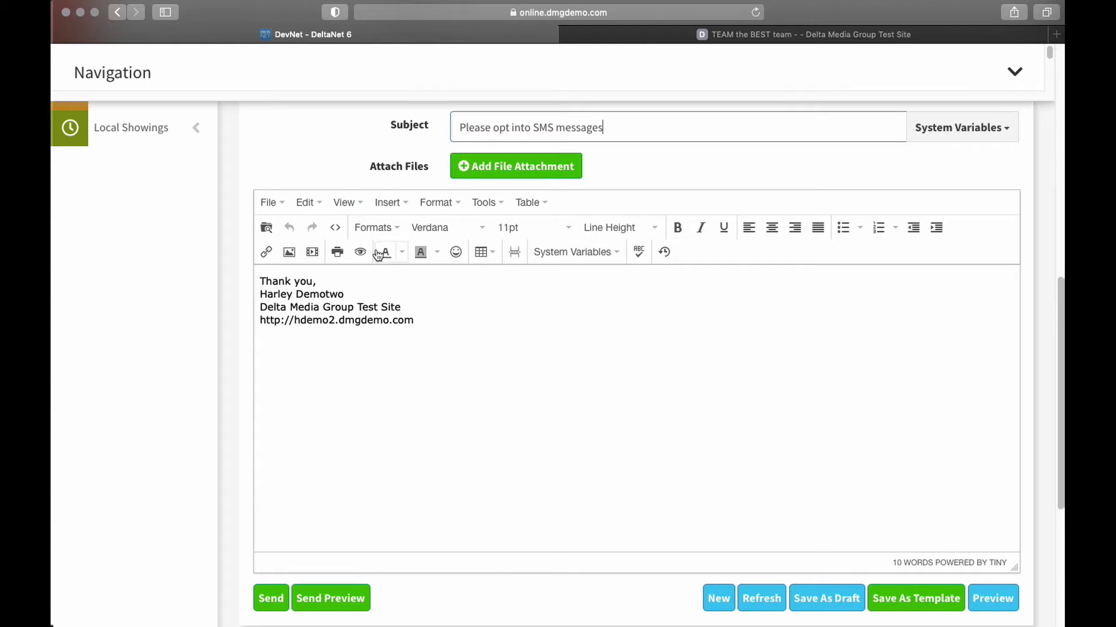
{"action": "scroll", "coordinate": [419, 317], "scroll_direction": "up", "scroll_amount": 1}
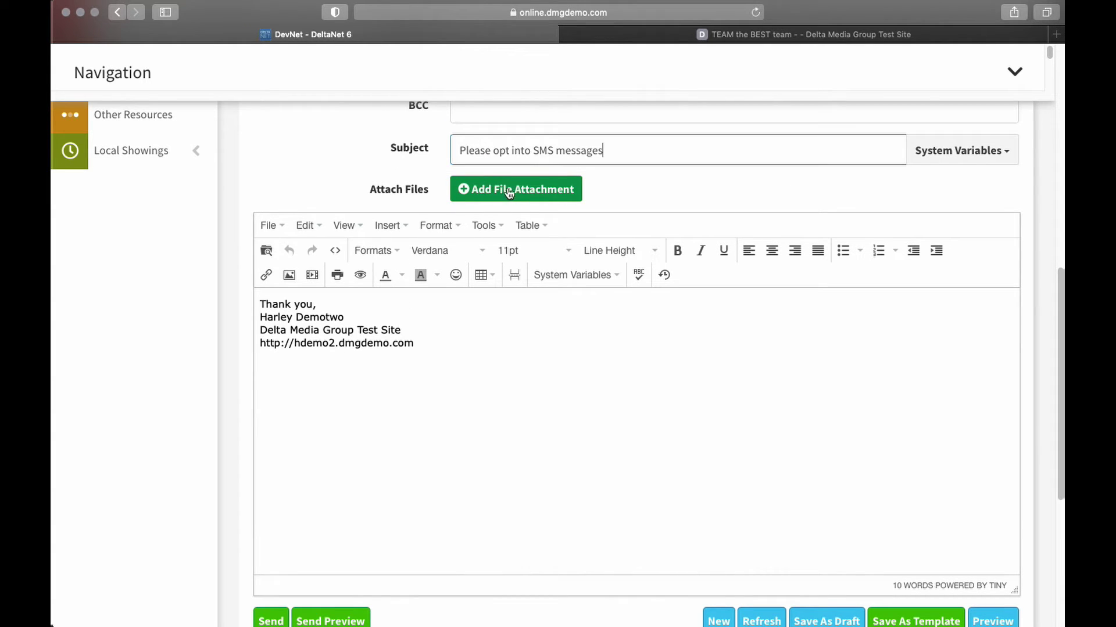
- Start the body above the signature with 'Dear' plus the Customer First Name variable and a comma
{"action": "left_click", "coordinate": [333, 305]}
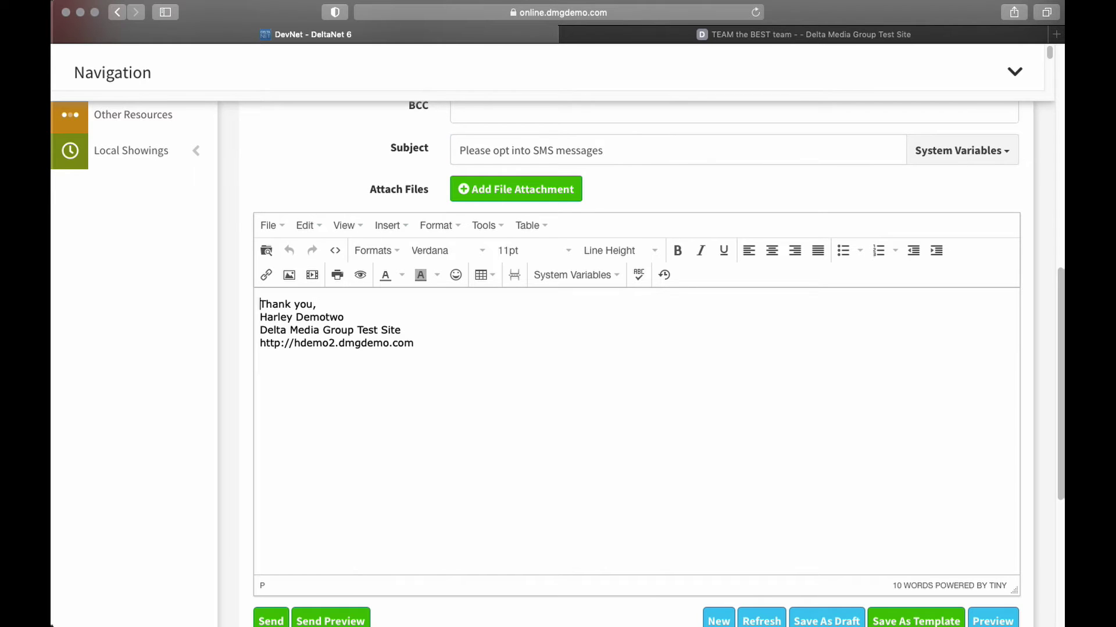
{"action": "key", "text": "Return"}
{"action": "key", "text": "Return"}
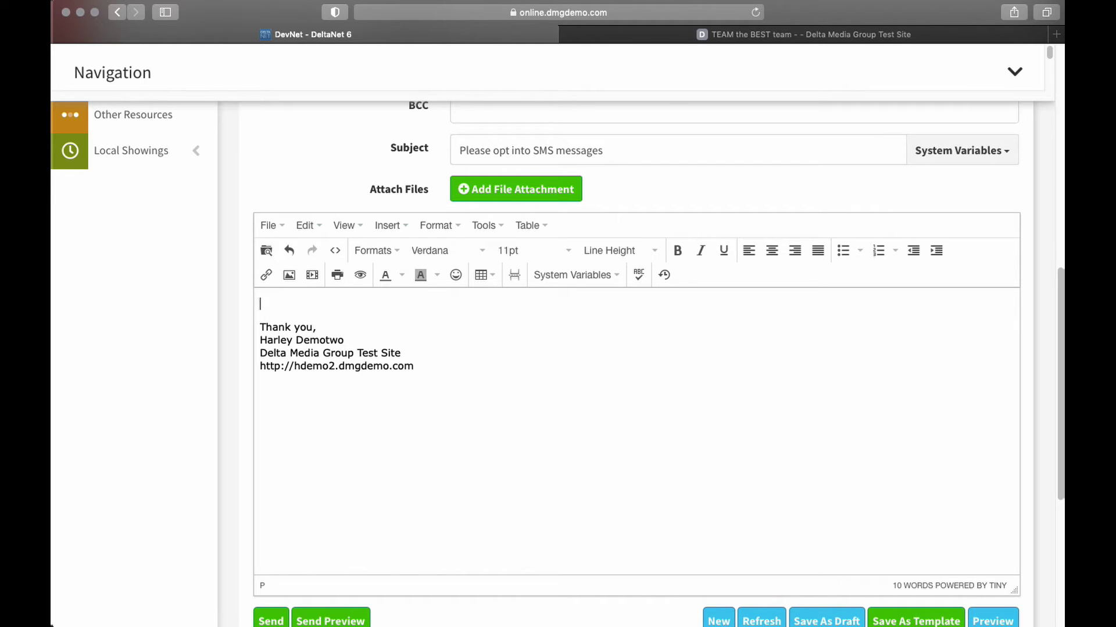
{"action": "type", "text": "Dear"}
{"action": "left_click", "coordinate": [614, 275]}
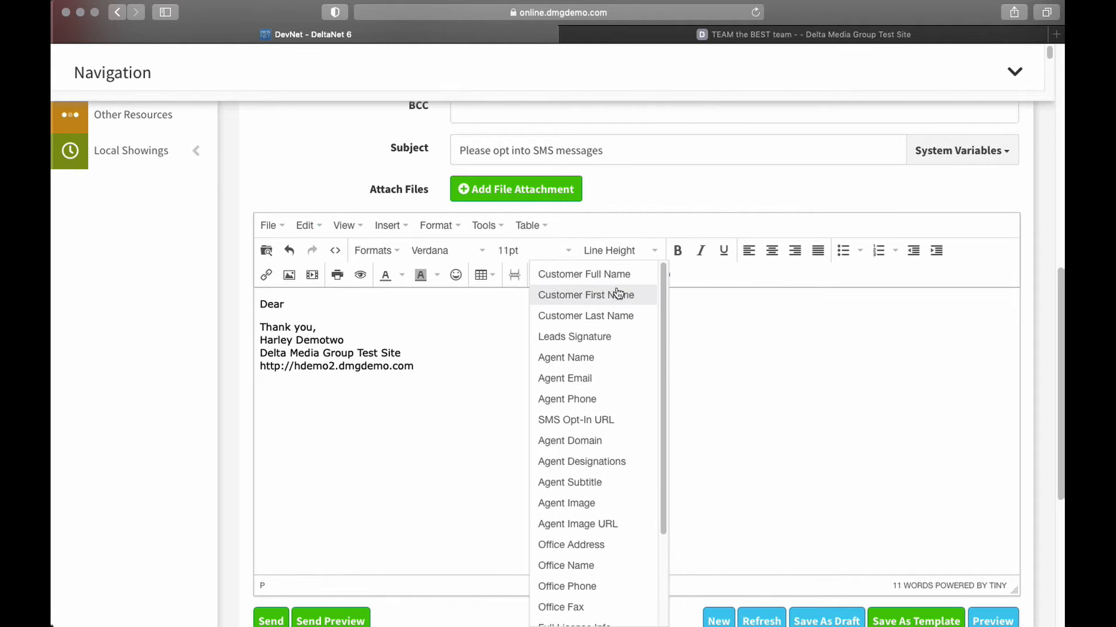
{"action": "left_click", "coordinate": [598, 297]}
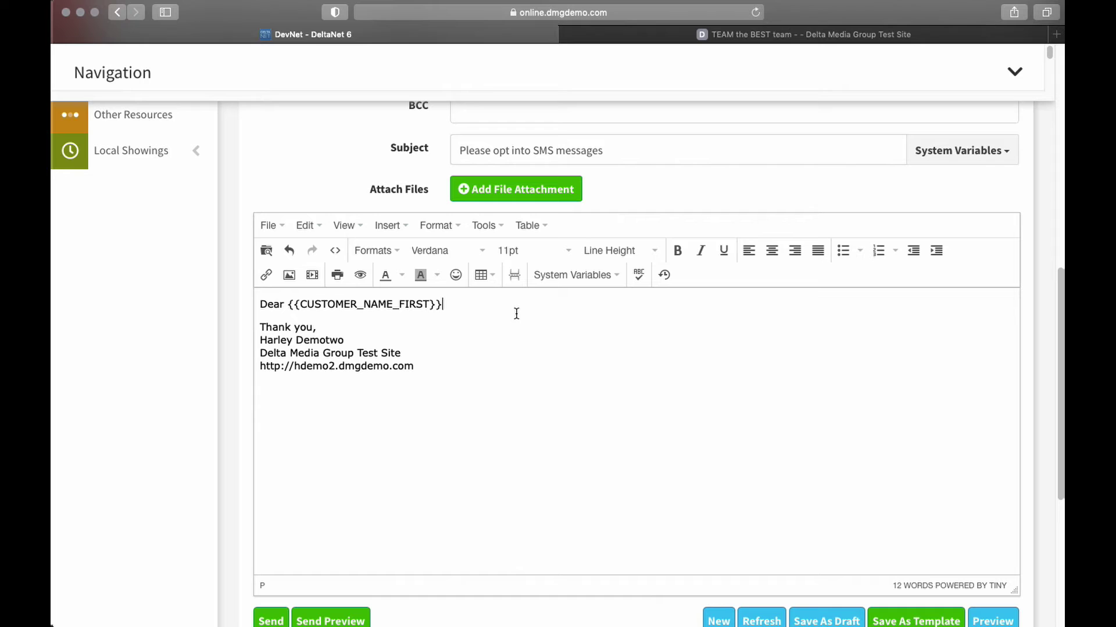
{"action": "type", "text": ","}
{"action": "key", "text": "Return"}
- Add the sentence asking recipients to click the link below to opt into text messaging
{"action": "type", "text": "Please"}
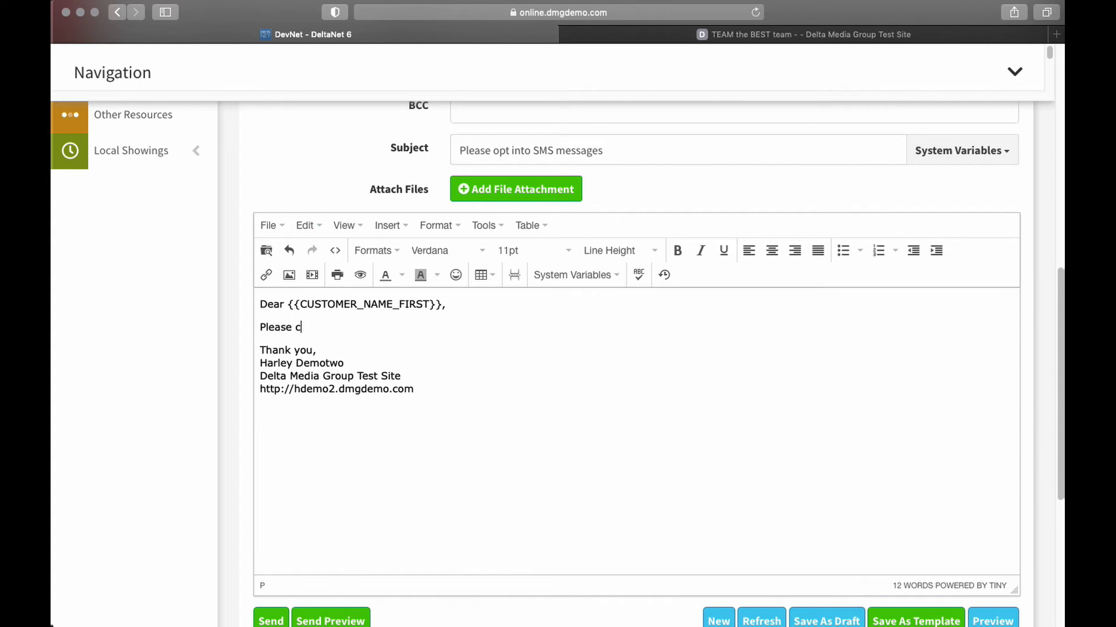
{"action": "type", "text": " click on the link belwo w top"}
{"action": "key", "text": "BackSpace"}
{"action": "key", "text": "BackSpace"}
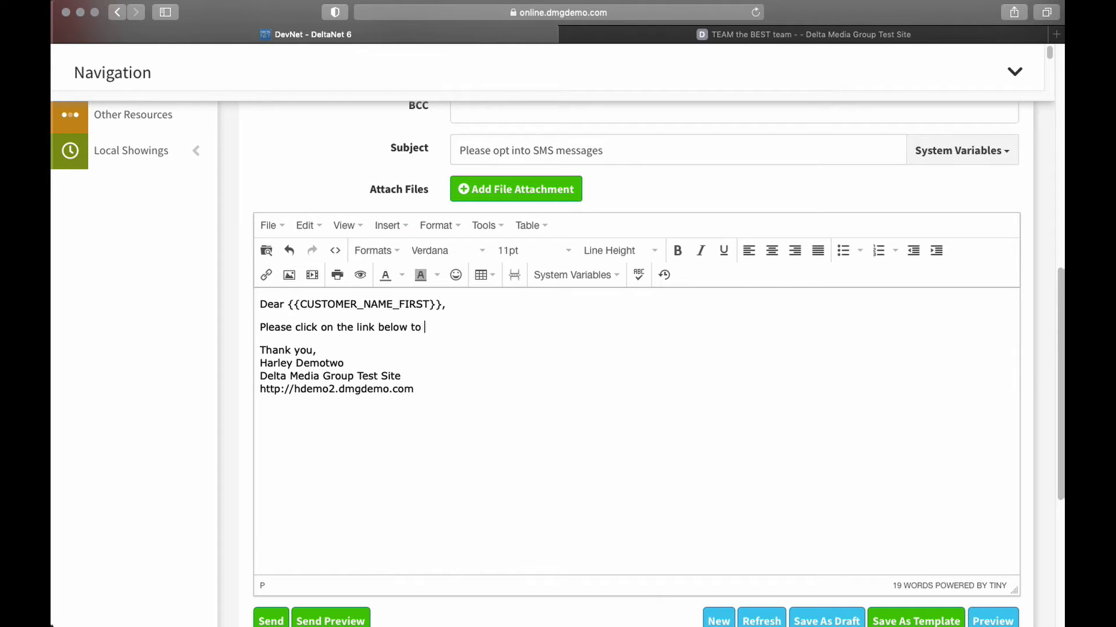
{"action": "type", "text": "opt into text messag"}
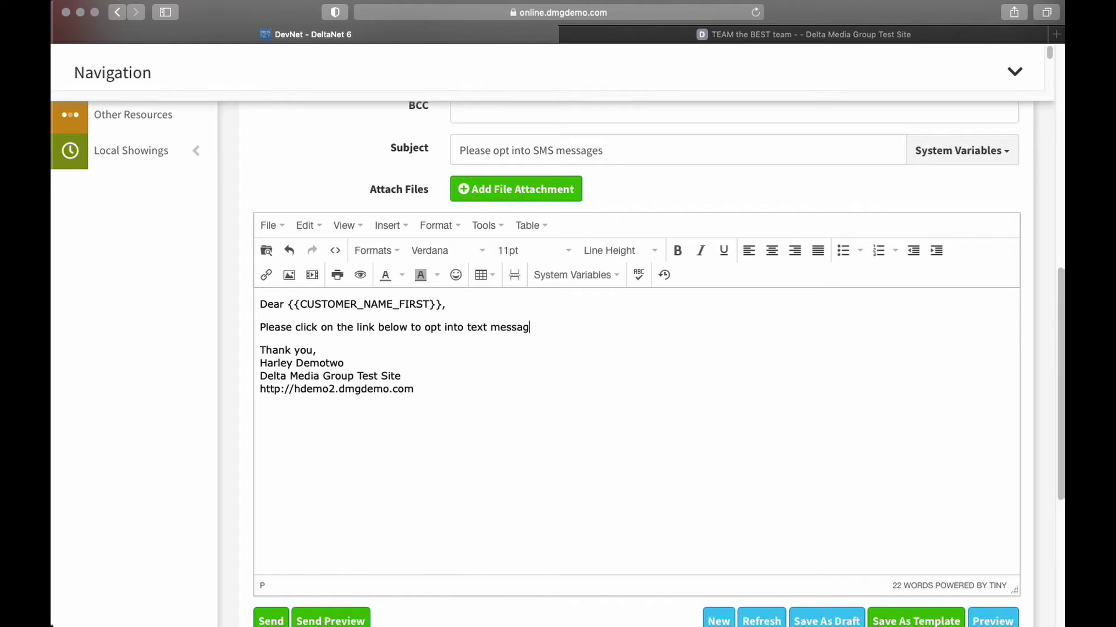
{"action": "type", "text": "ing so I can send you text "}
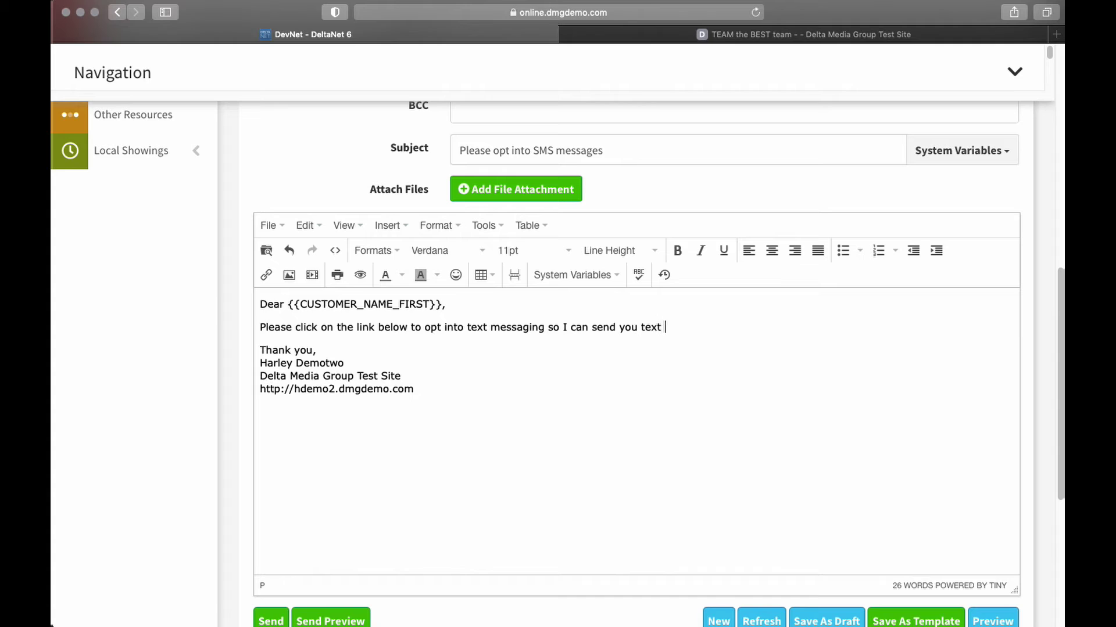
{"action": "type", "text": "messages."}
{"action": "key", "text": "Return"}
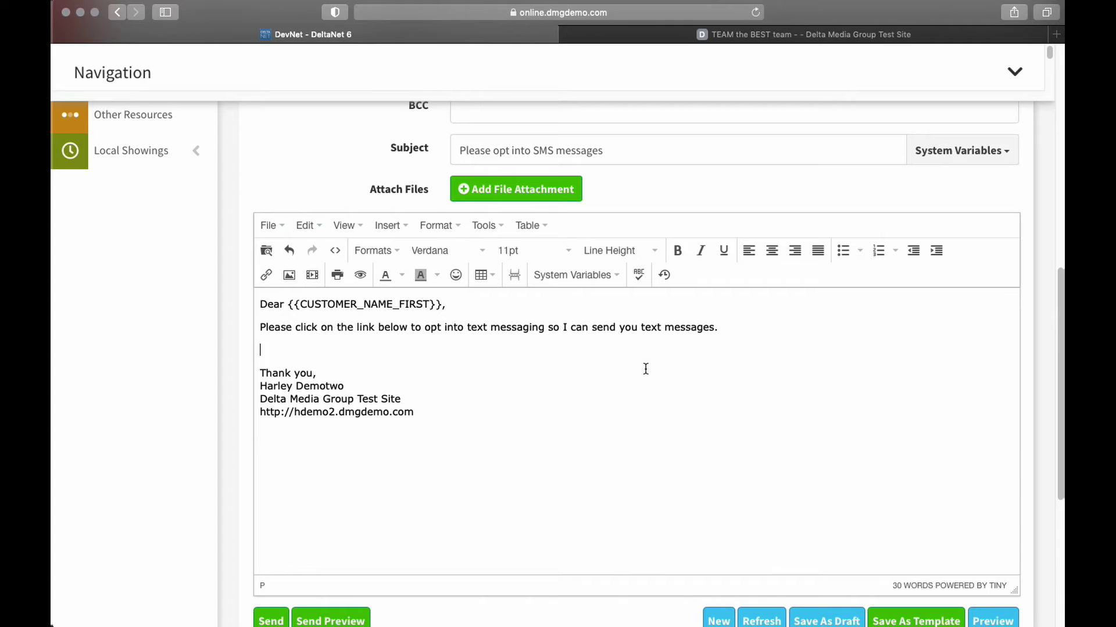
- Insert the SMS Opt-In URL variable on the empty line above 'Thank you,'
{"action": "left_click", "coordinate": [262, 358]}
{"action": "left_click", "coordinate": [615, 279]}
{"action": "scroll", "coordinate": [612, 354], "scroll_direction": "down", "scroll_amount": 4}
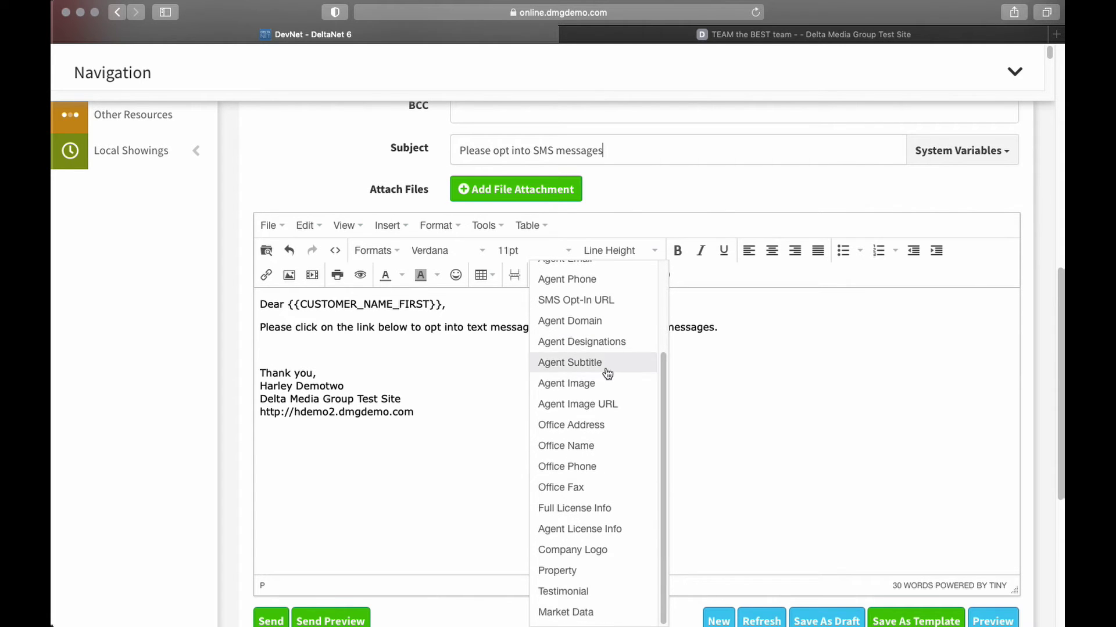
{"action": "scroll", "coordinate": [580, 571], "scroll_direction": "down", "scroll_amount": 2}
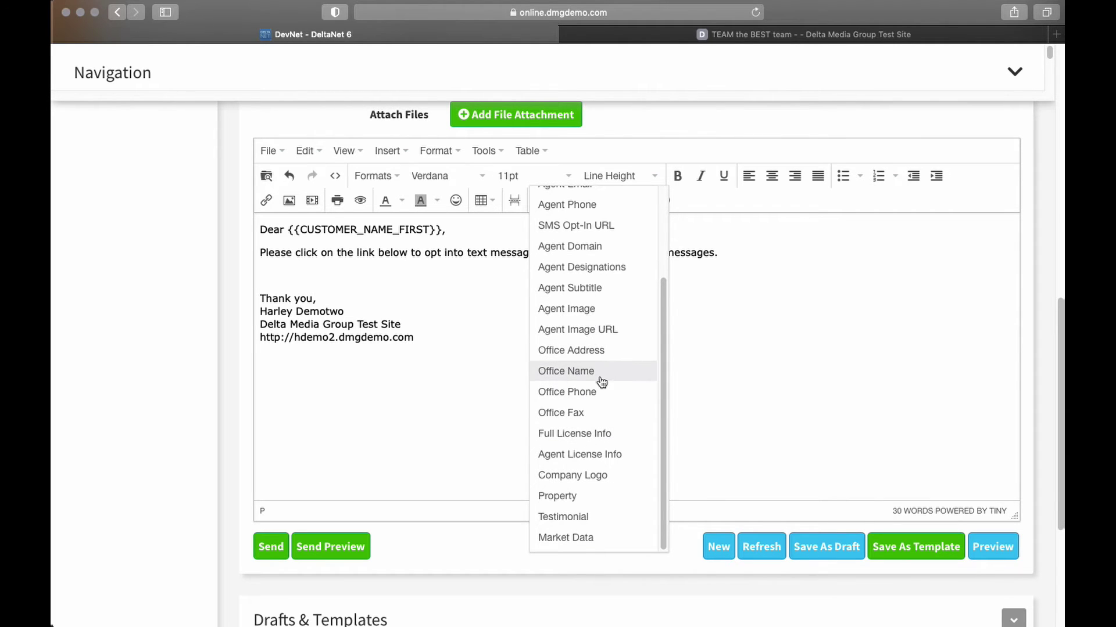
{"action": "scroll", "coordinate": [598, 380], "scroll_direction": "up", "scroll_amount": 5}
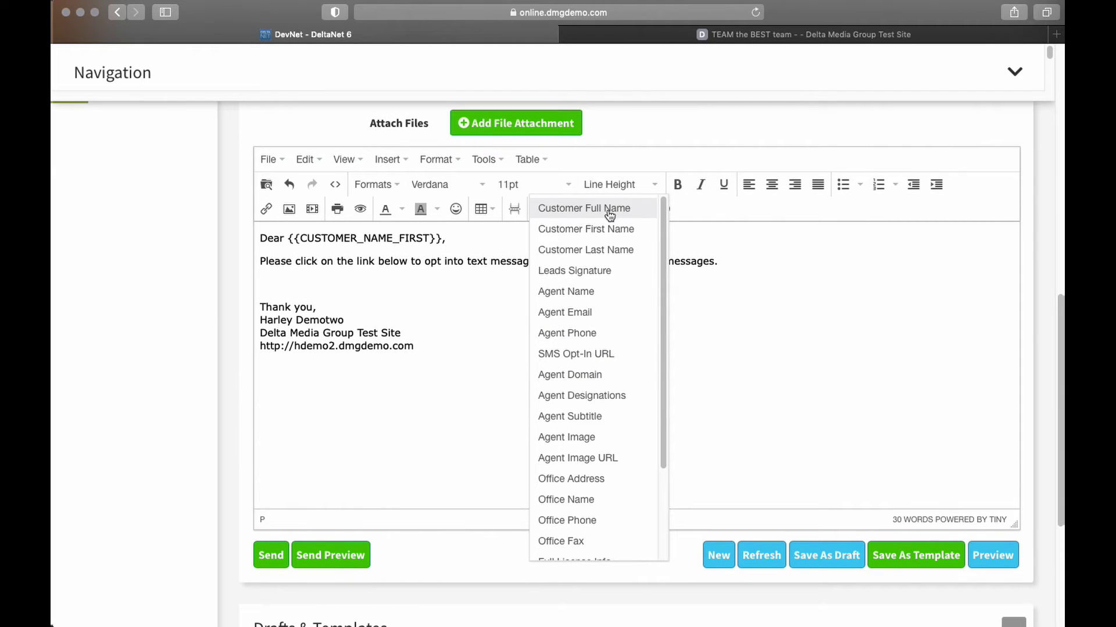
{"action": "scroll", "coordinate": [600, 365], "scroll_direction": "down", "scroll_amount": 1}
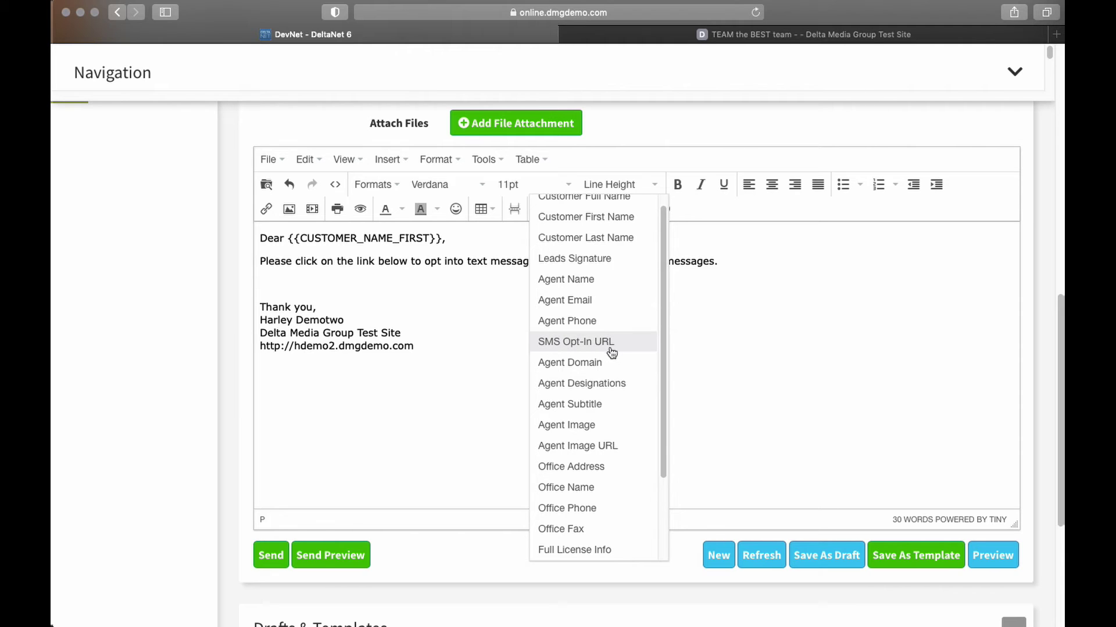
{"action": "left_click", "coordinate": [586, 344]}
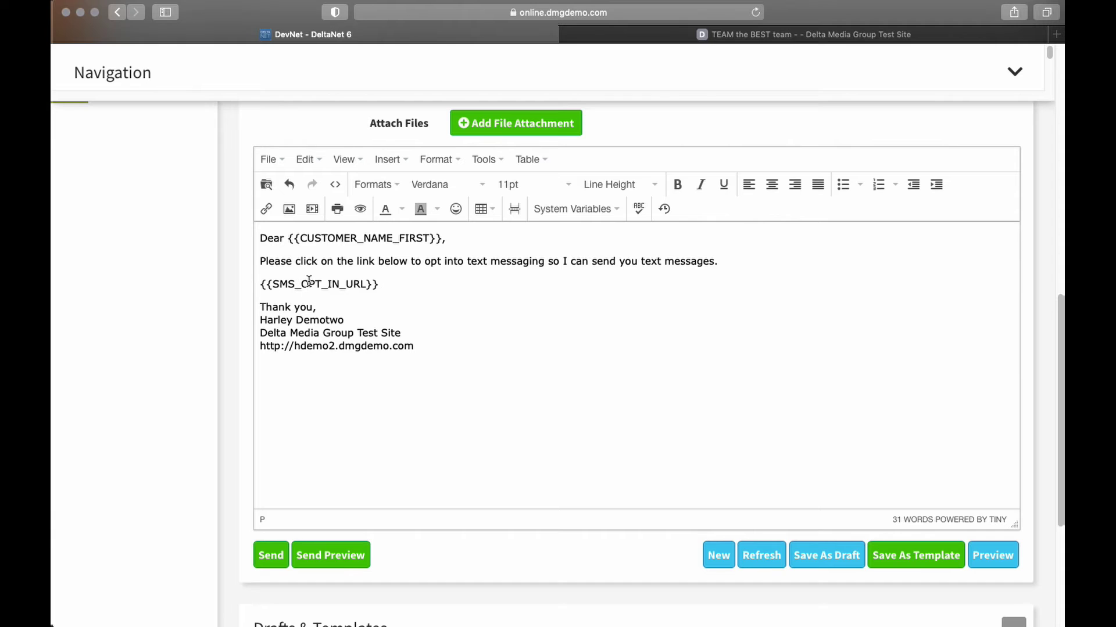
{"action": "scroll", "coordinate": [475, 329], "scroll_direction": "up", "scroll_amount": 5}
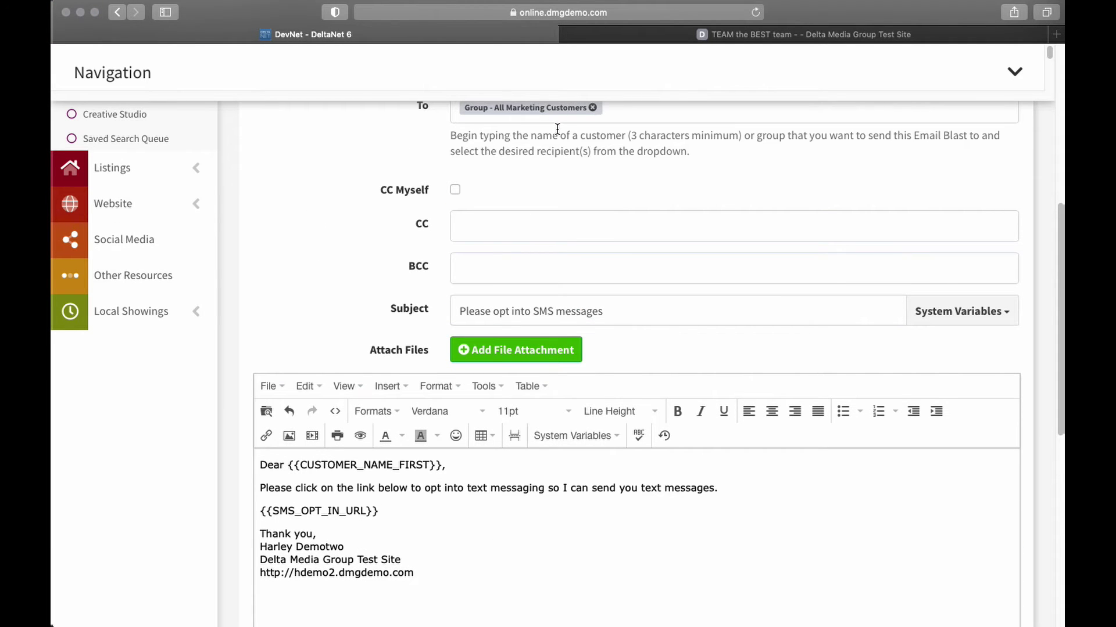
{"action": "scroll", "coordinate": [483, 405], "scroll_direction": "down", "scroll_amount": 3}
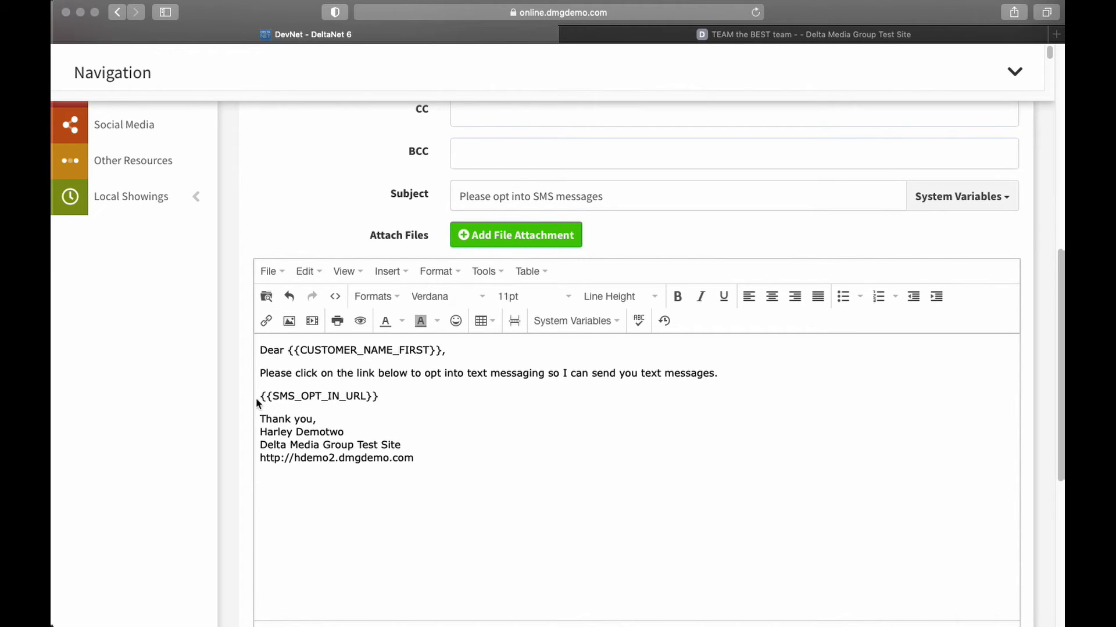
{"action": "left_click_drag", "start_coordinate": [260, 395], "coordinate": [378, 397]}
{"action": "double_click", "coordinate": [285, 349]}
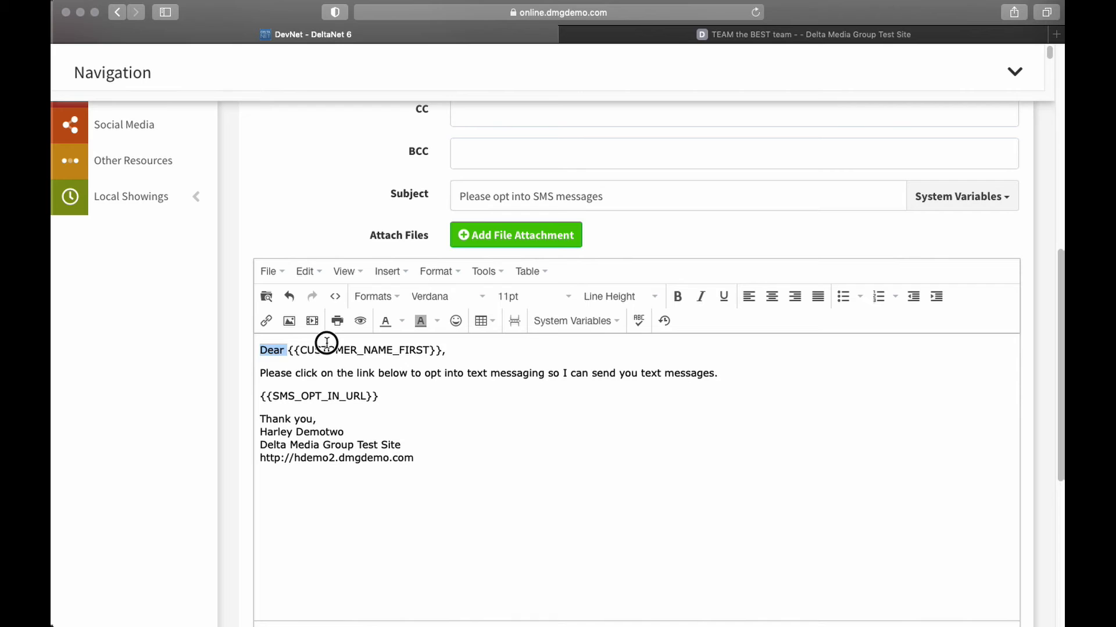
{"action": "left_click_drag", "start_coordinate": [327, 342], "coordinate": [444, 348]}
{"action": "left_click_drag", "start_coordinate": [262, 396], "coordinate": [382, 396]}
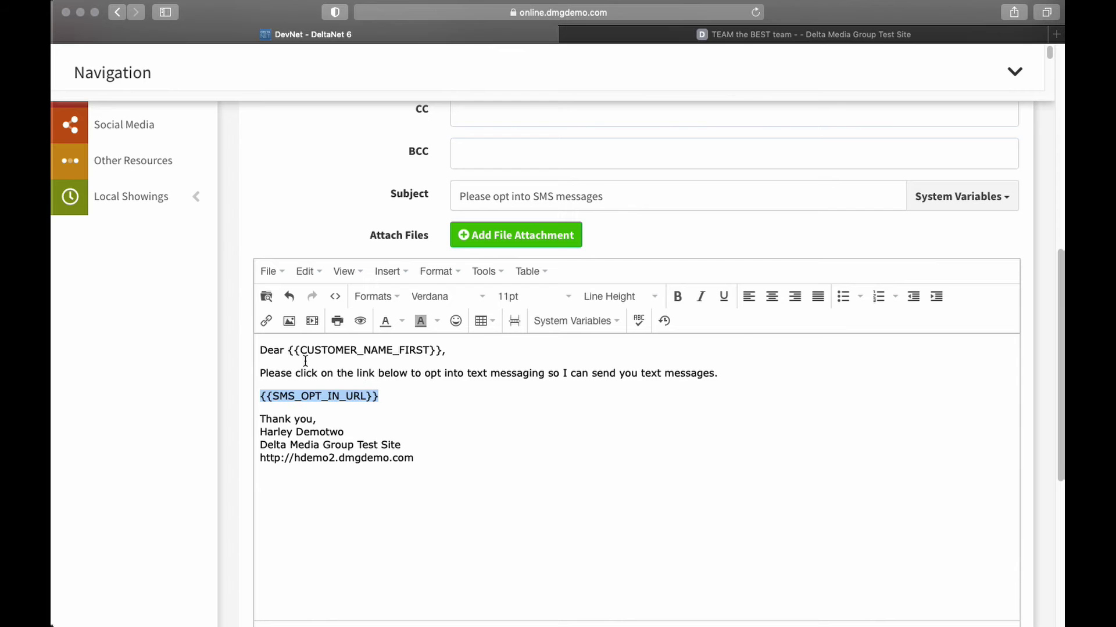
{"action": "scroll", "coordinate": [413, 406], "scroll_direction": "down", "scroll_amount": 3}
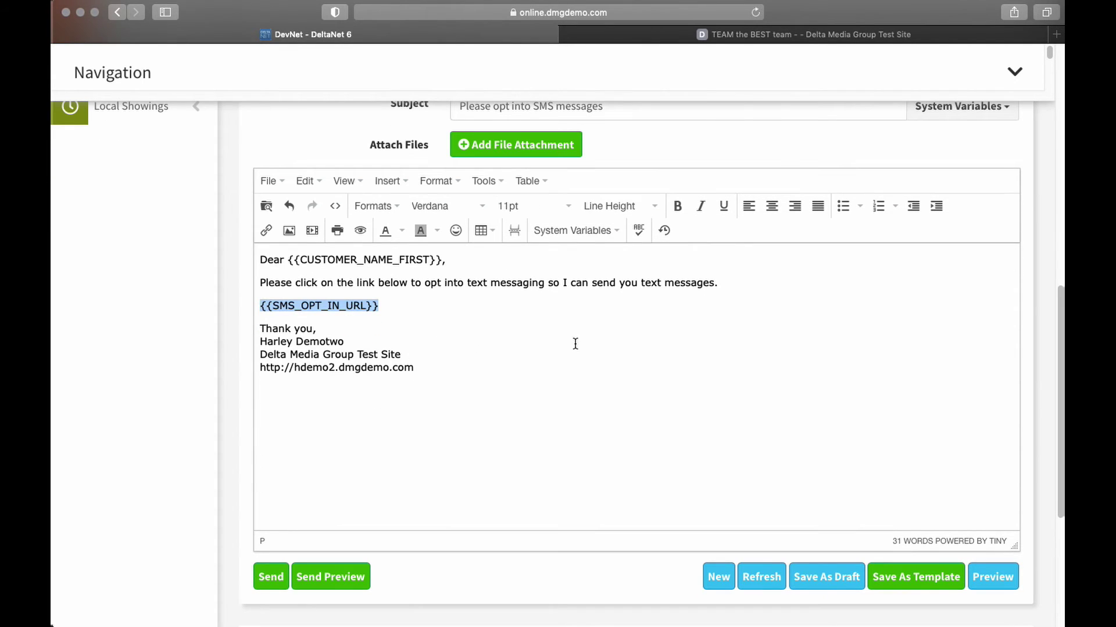
{"action": "scroll", "coordinate": [576, 344], "scroll_direction": "down", "scroll_amount": 5}
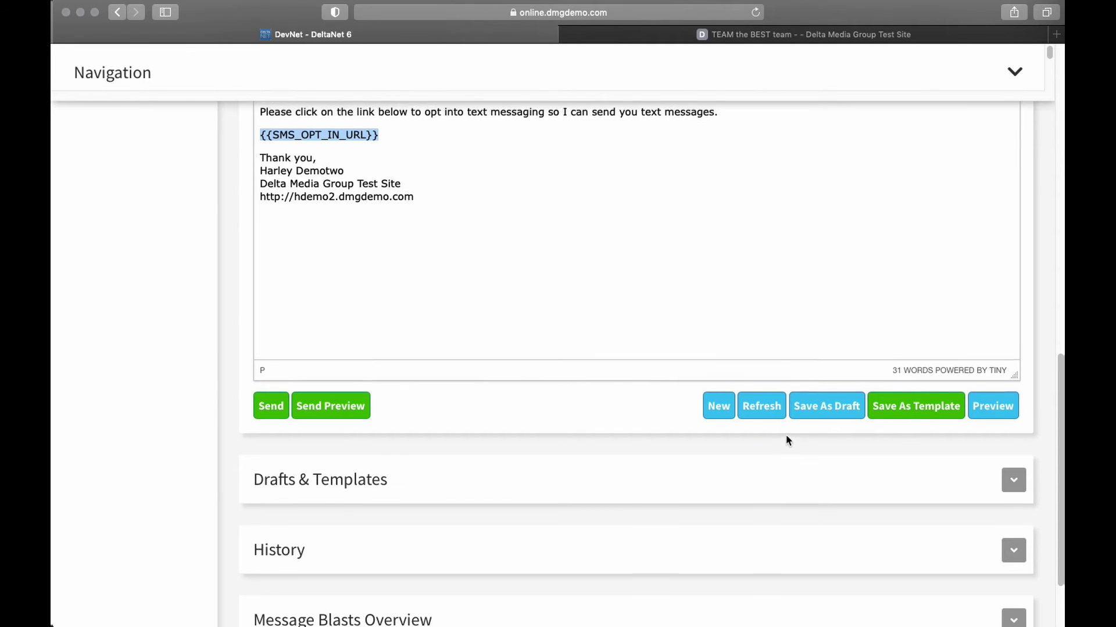
{"action": "scroll", "coordinate": [639, 395], "scroll_direction": "up", "scroll_amount": 1}
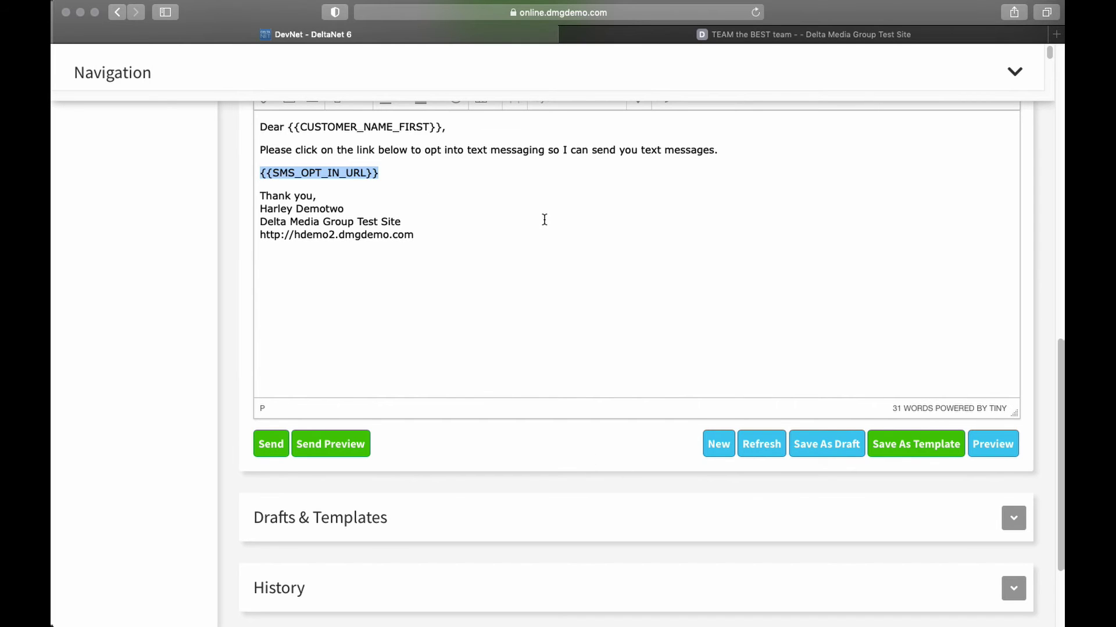
{"action": "scroll", "coordinate": [558, 220], "scroll_direction": "down", "scroll_amount": 1}
{"action": "scroll", "coordinate": [575, 220], "scroll_direction": "up", "scroll_amount": 5}
{"action": "left_click_drag", "start_coordinate": [258, 321], "coordinate": [627, 478]}
{"action": "left_click", "coordinate": [606, 462]}
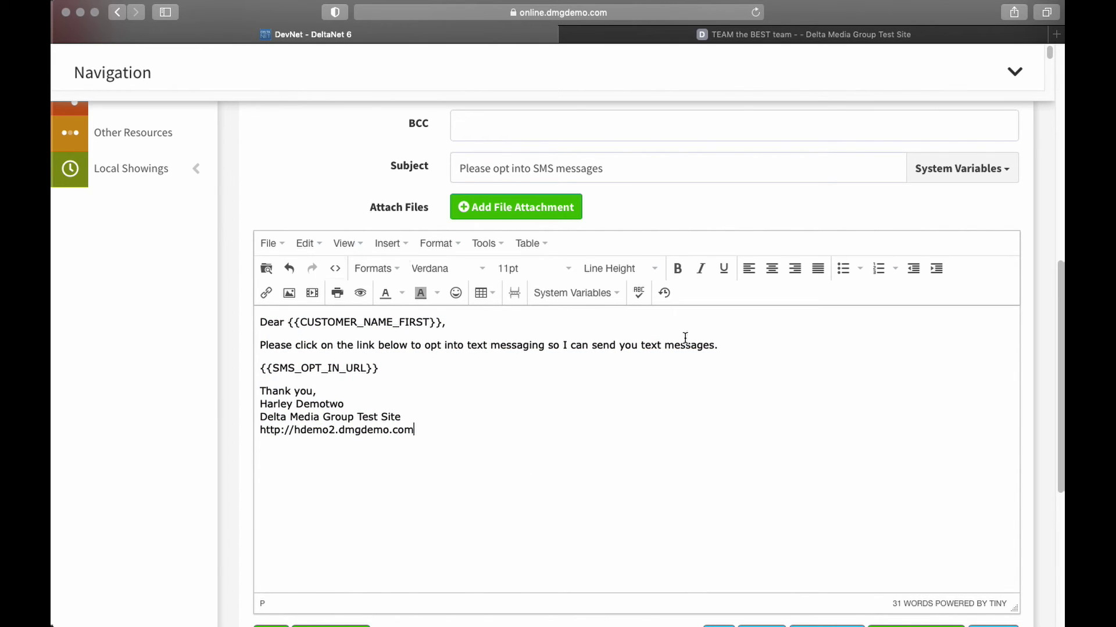
{"action": "scroll", "coordinate": [471, 505], "scroll_direction": "down", "scroll_amount": 1}
{"action": "scroll", "coordinate": [471, 510], "scroll_direction": "down", "scroll_amount": 3}
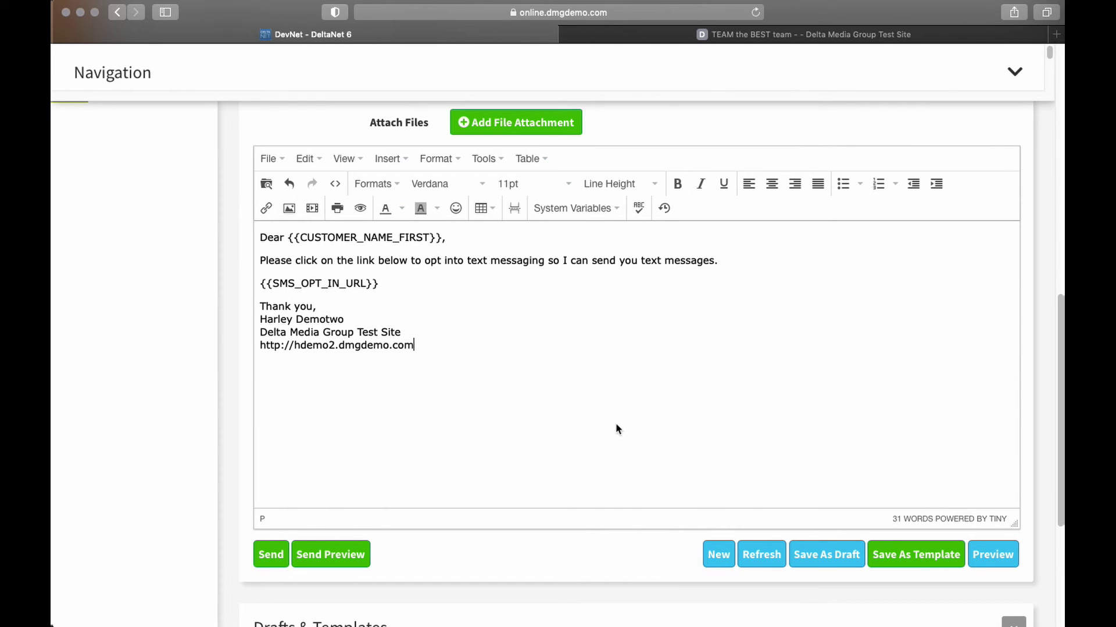
{"action": "scroll", "coordinate": [593, 465], "scroll_direction": "down", "scroll_amount": 4}
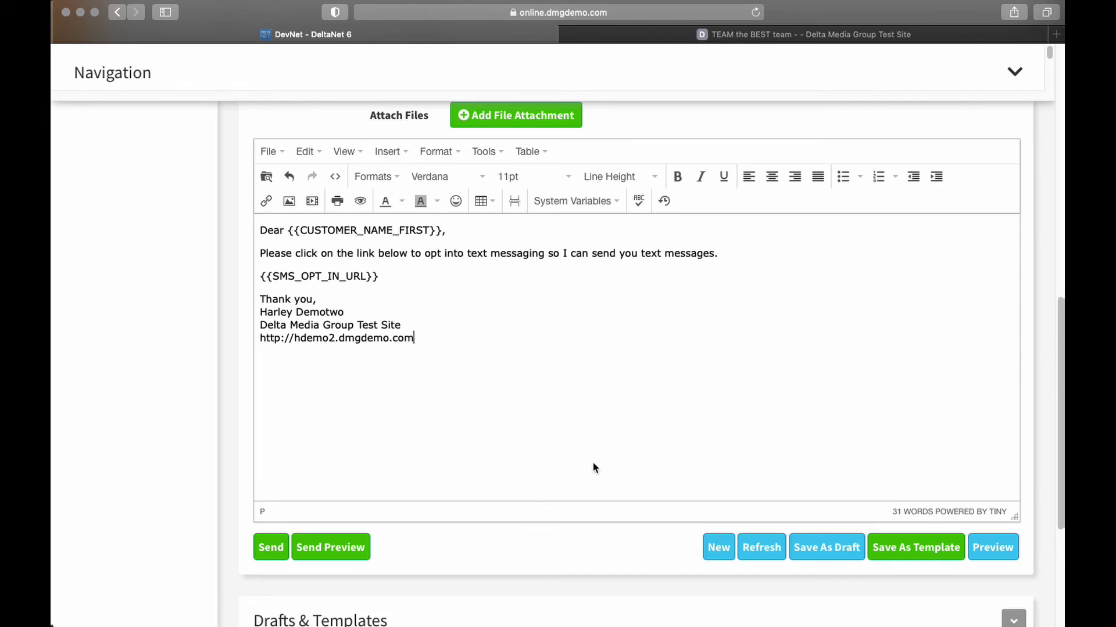
{"action": "scroll", "coordinate": [645, 417], "scroll_direction": "up", "scroll_amount": 3}
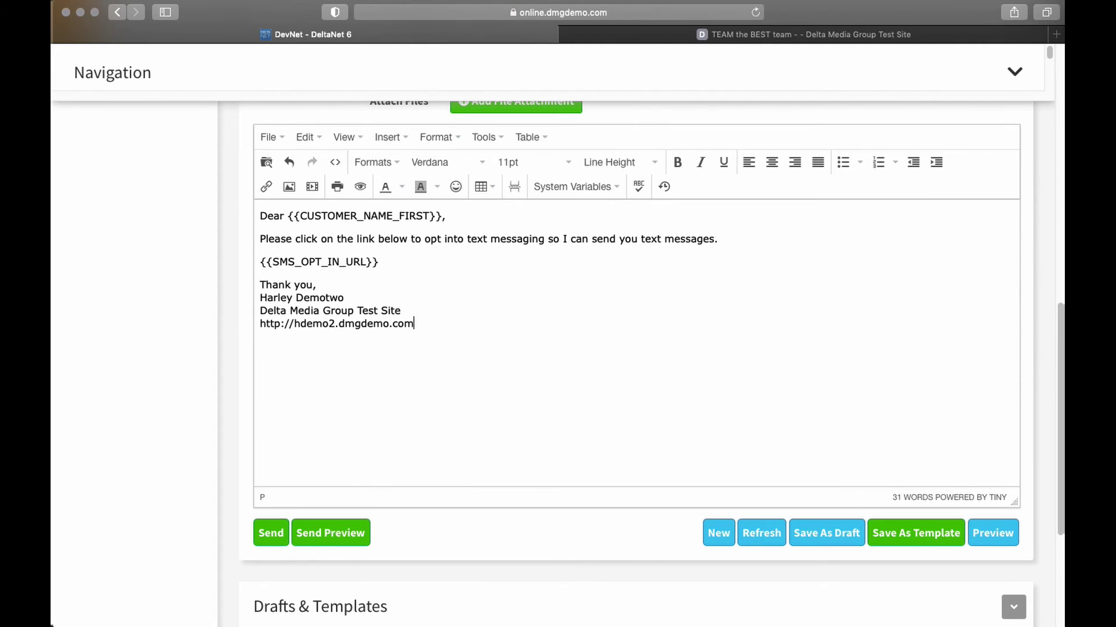
{"action": "left_click", "coordinate": [993, 533]}
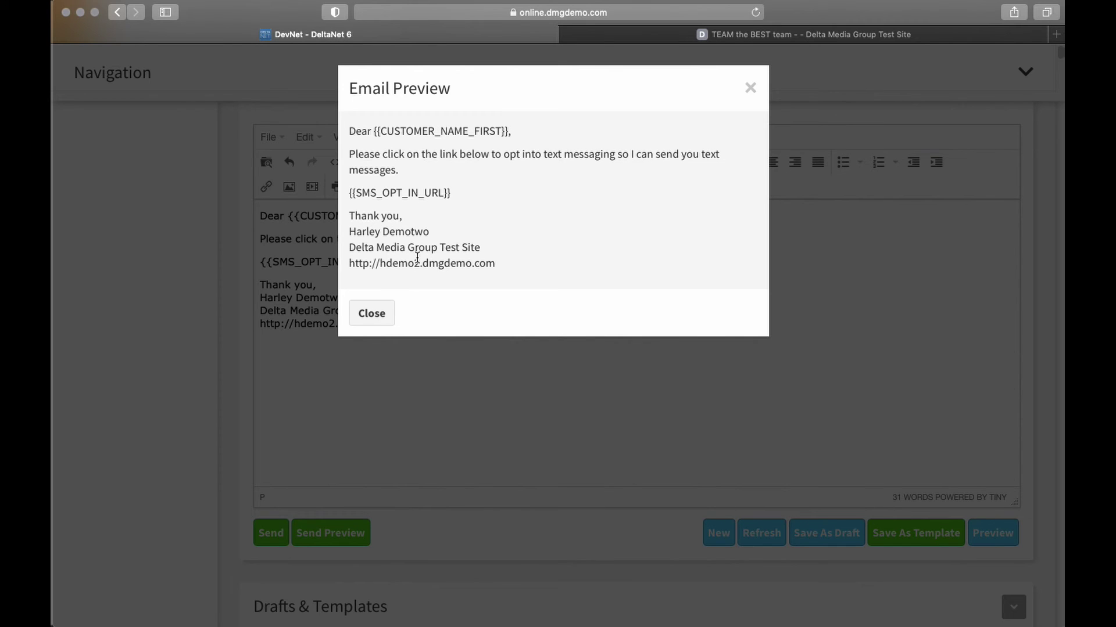
{"action": "double_click", "coordinate": [360, 131]}
{"action": "left_click", "coordinate": [509, 133]}
{"action": "left_click_drag", "start_coordinate": [351, 192], "coordinate": [473, 189]}
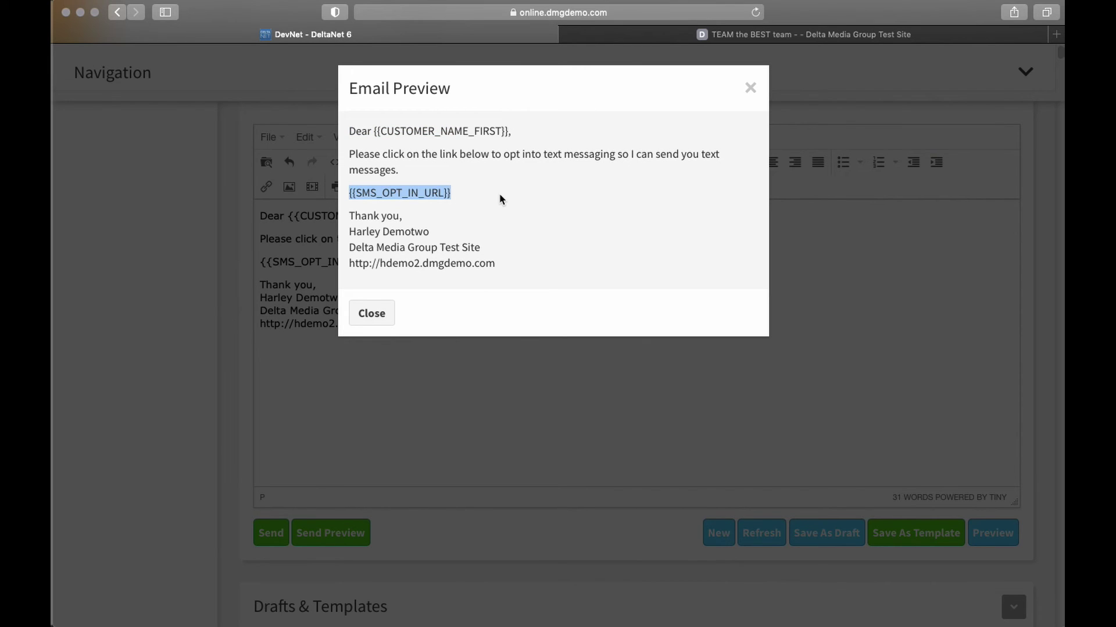
{"action": "left_click", "coordinate": [370, 313]}
{"action": "scroll", "coordinate": [697, 436], "scroll_direction": "down", "scroll_amount": 4}
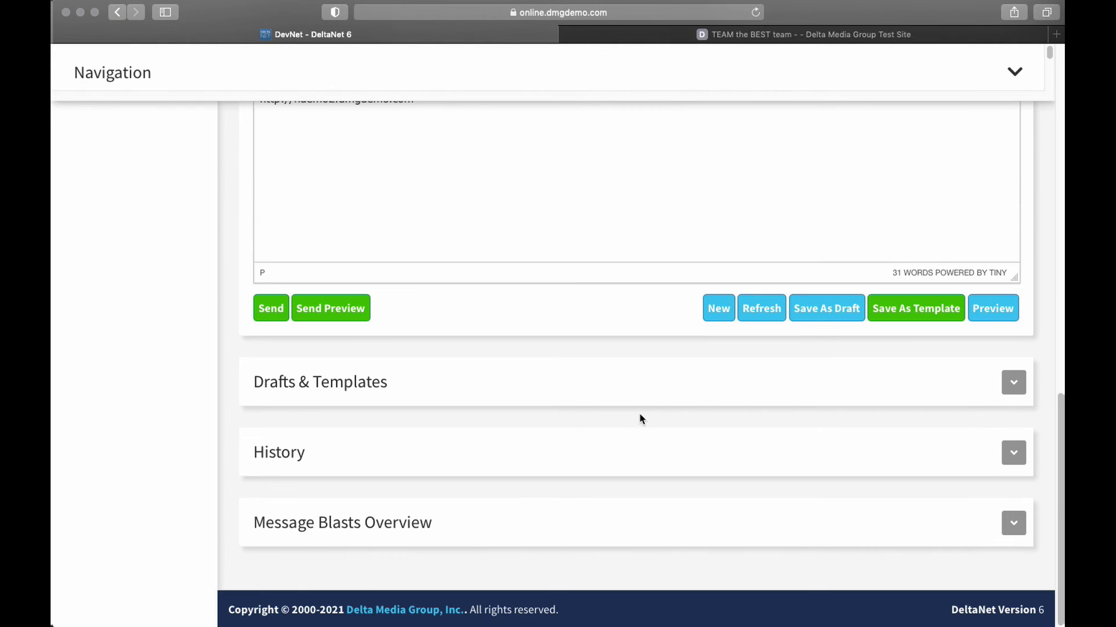
{"action": "scroll", "coordinate": [640, 414], "scroll_direction": "up", "scroll_amount": 6}
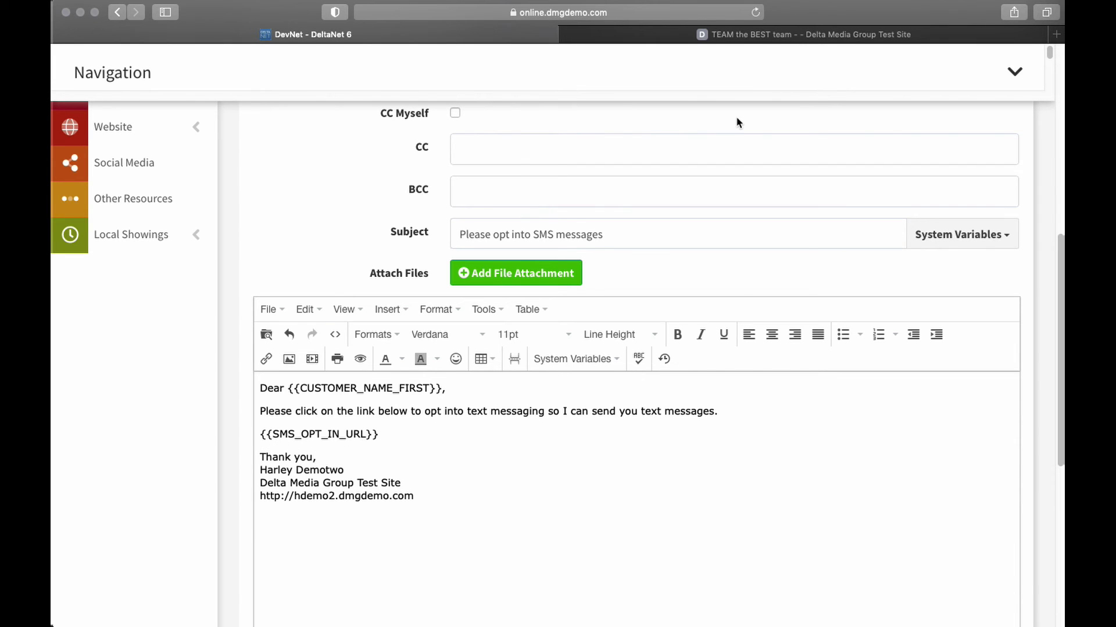
- Switch to the team website's SMS sign-up page and review the saved phone number and opt-in options
{"action": "left_click", "coordinate": [803, 36]}
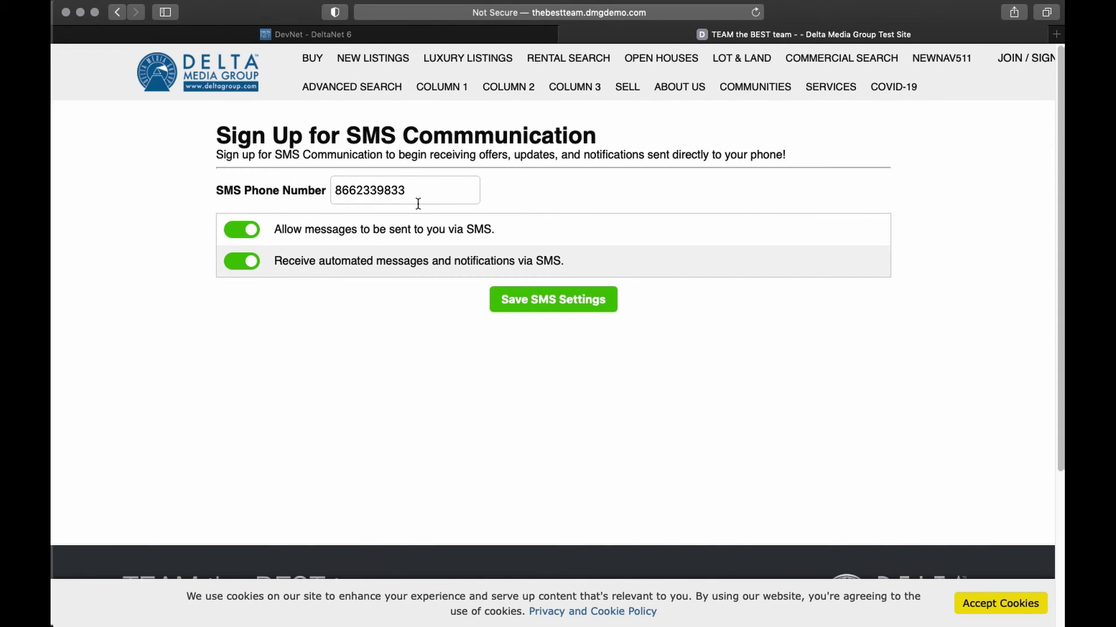
{"action": "double_click", "coordinate": [371, 192]}
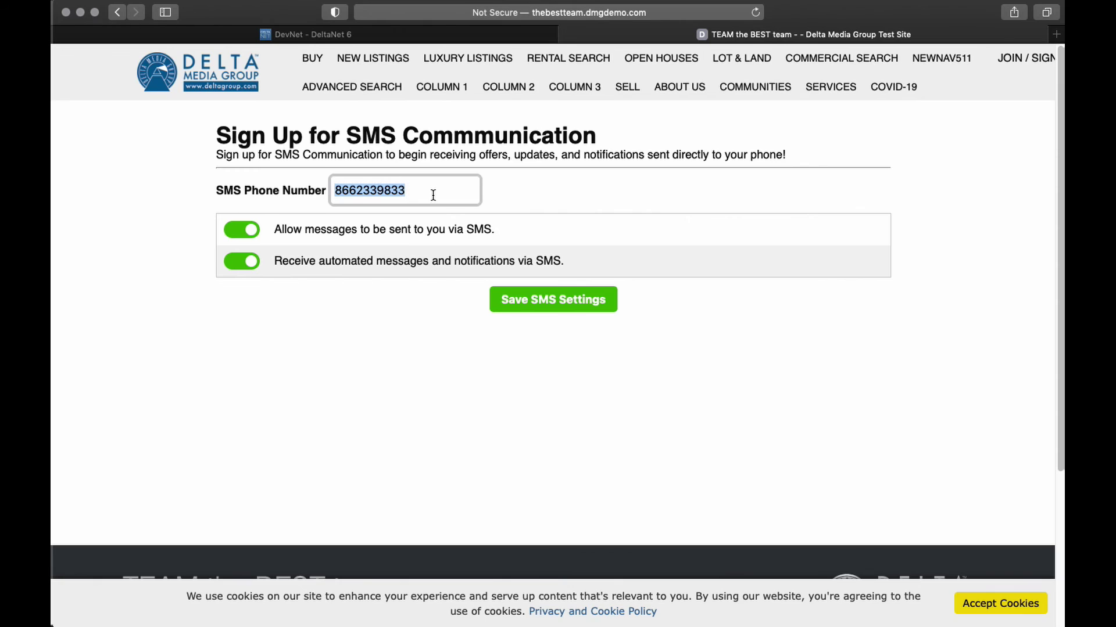
{"action": "mouse_move", "coordinate": [414, 186]}
{"action": "left_click_drag", "start_coordinate": [273, 263], "coordinate": [584, 261]}
{"action": "left_click", "coordinate": [304, 246]}
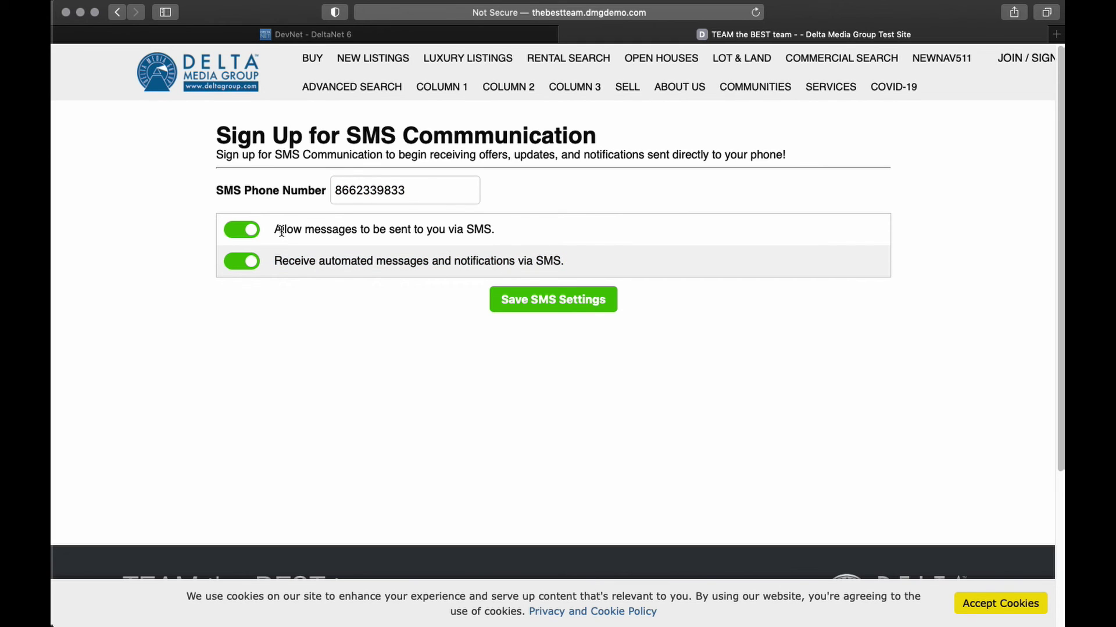
- Toggle Receive automated messages off and back on, then save the SMS settings
{"action": "left_click", "coordinate": [246, 262]}
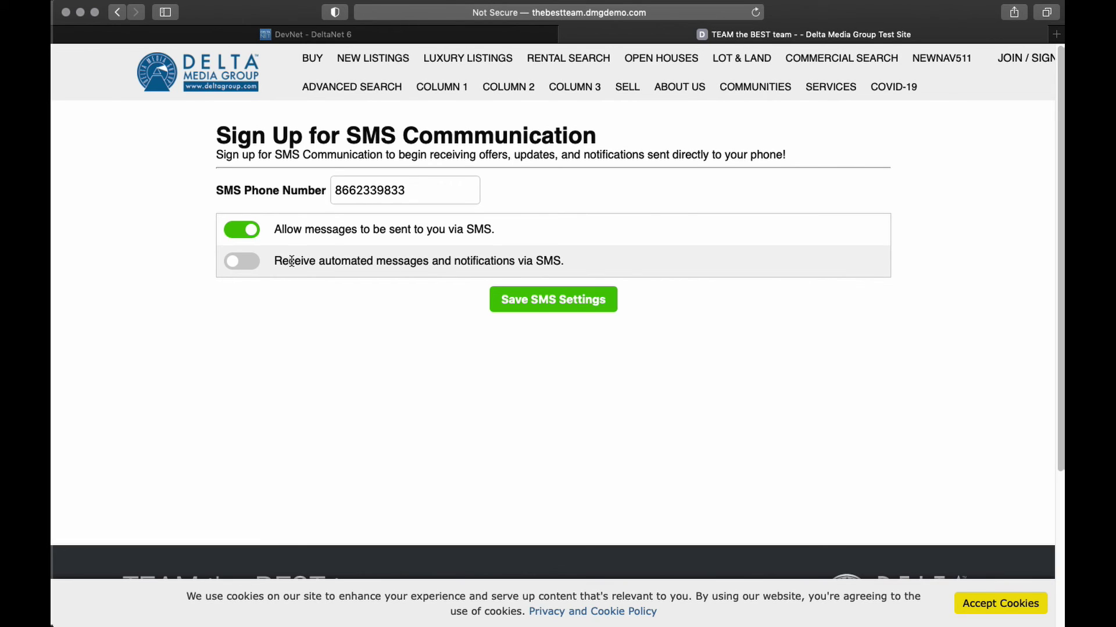
{"action": "left_click", "coordinate": [245, 264]}
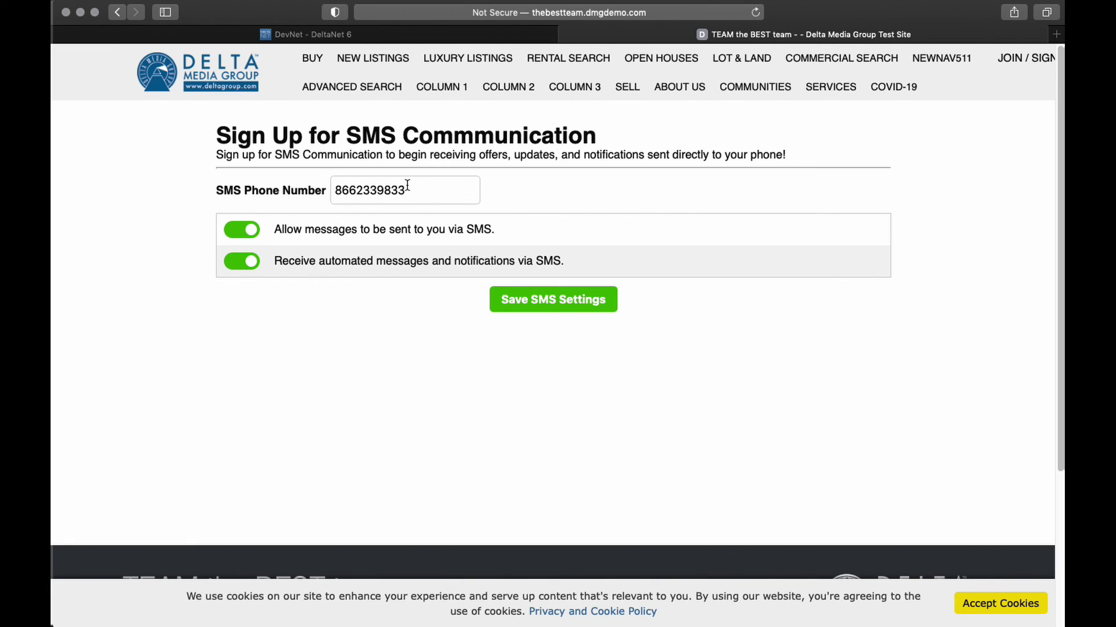
{"action": "left_click", "coordinate": [564, 307]}
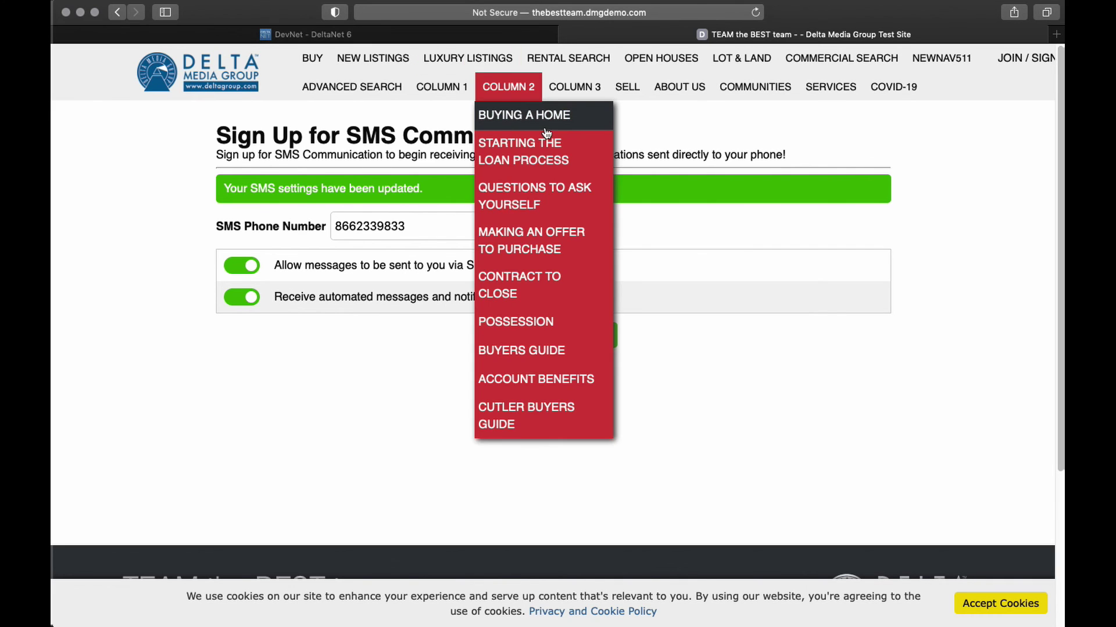
- Return to DeltaNet and open the SMS Blast form with its customer opt-in notice
{"action": "left_click", "coordinate": [301, 36]}
{"action": "scroll", "coordinate": [349, 233], "scroll_direction": "up", "scroll_amount": 5}
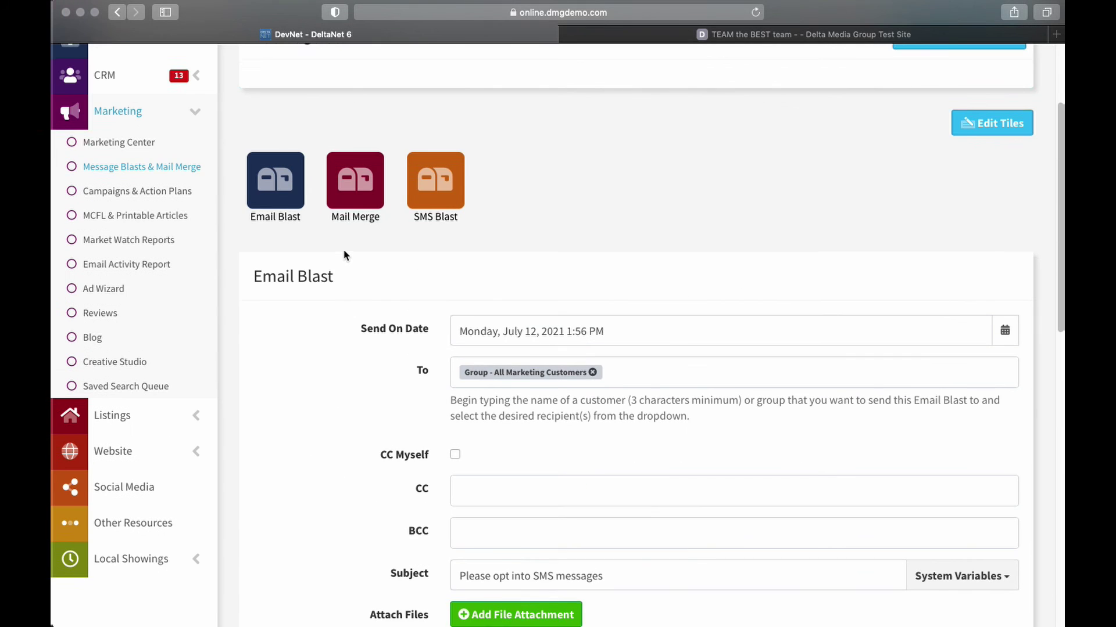
{"action": "left_click", "coordinate": [441, 187]}
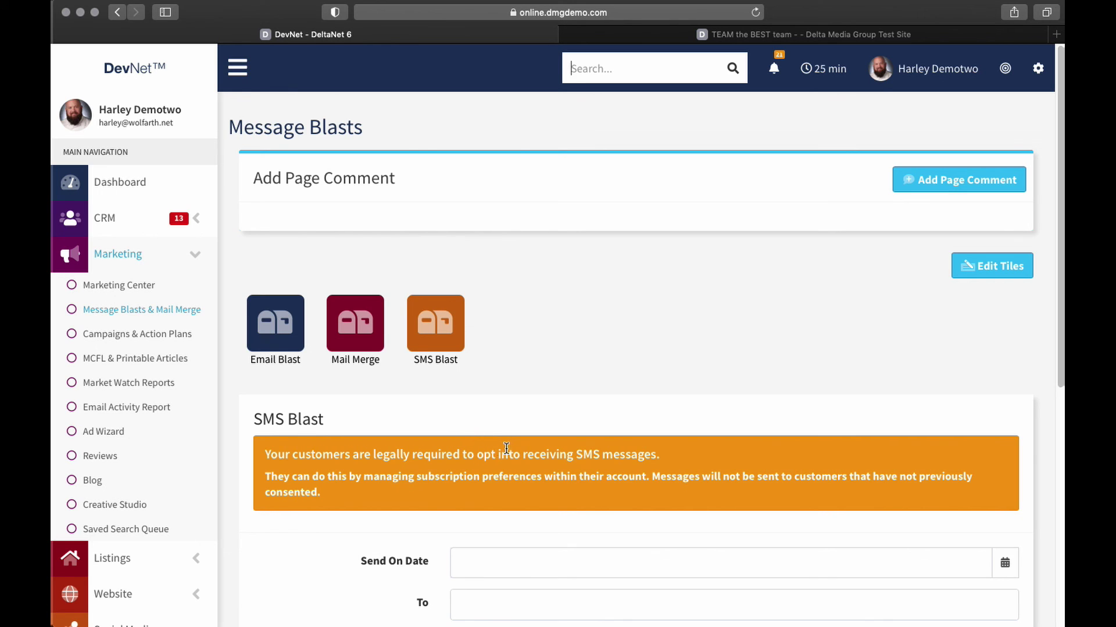
- View the profile's Personal Phone Numbers, then return to the team site's SMS sign-up page
{"action": "left_click", "coordinate": [924, 65]}
{"action": "left_click", "coordinate": [839, 402]}
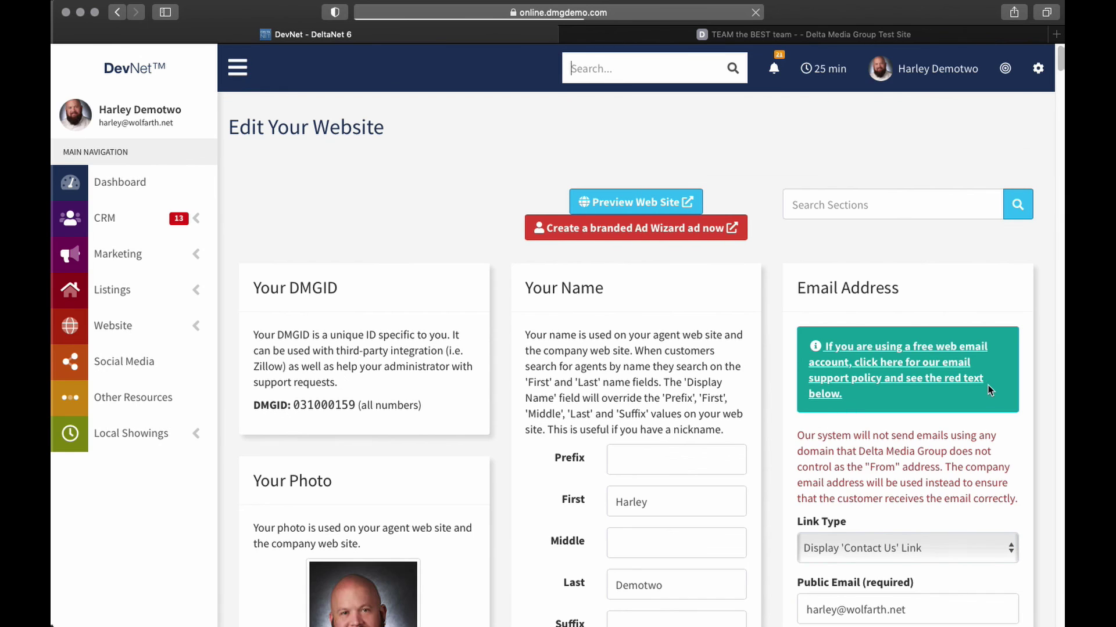
{"action": "scroll", "coordinate": [987, 385], "scroll_direction": "down", "scroll_amount": 10}
{"action": "scroll", "coordinate": [978, 380], "scroll_direction": "down", "scroll_amount": 15}
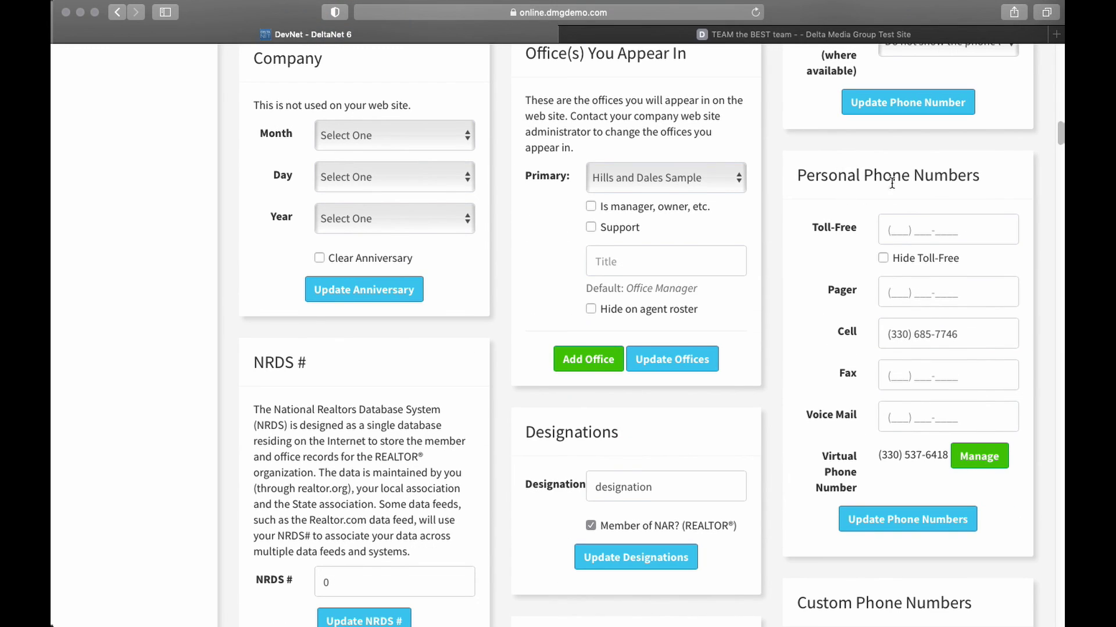
{"action": "scroll", "coordinate": [907, 293], "scroll_direction": "down", "scroll_amount": 1}
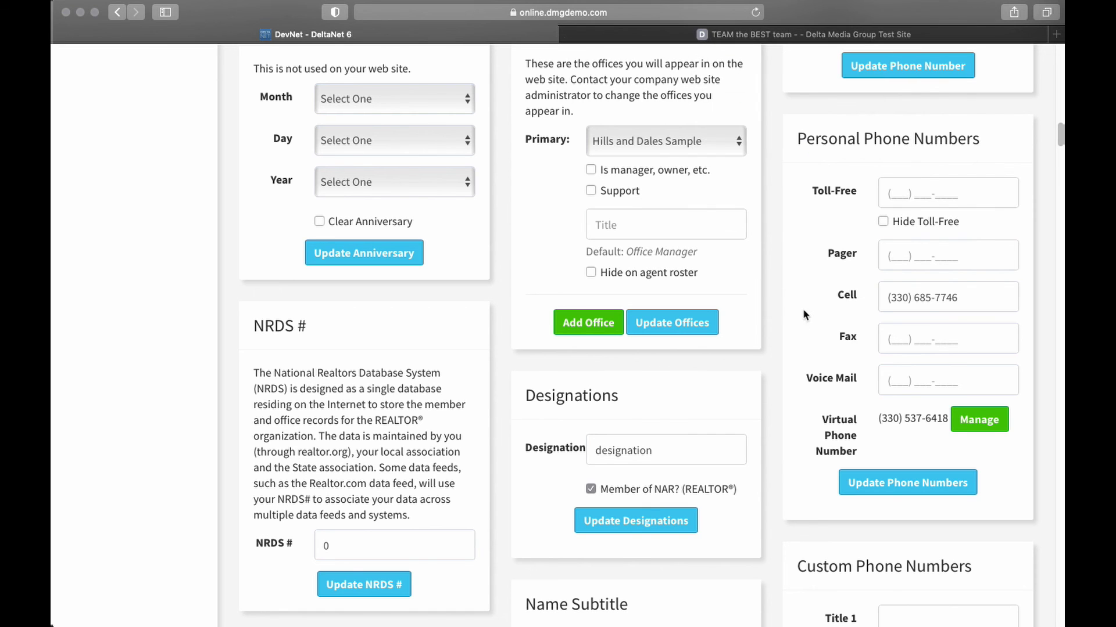
{"action": "left_click", "coordinate": [623, 30]}
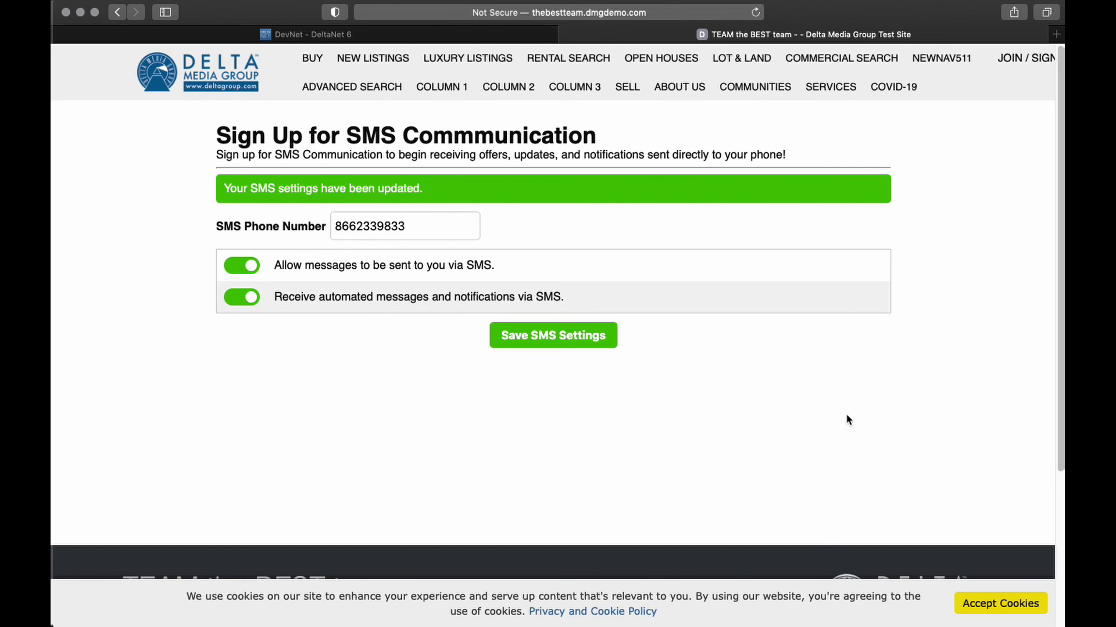
- Accept cookies to dismiss the consent banner on the sign-up page
{"action": "left_click", "coordinate": [989, 609]}
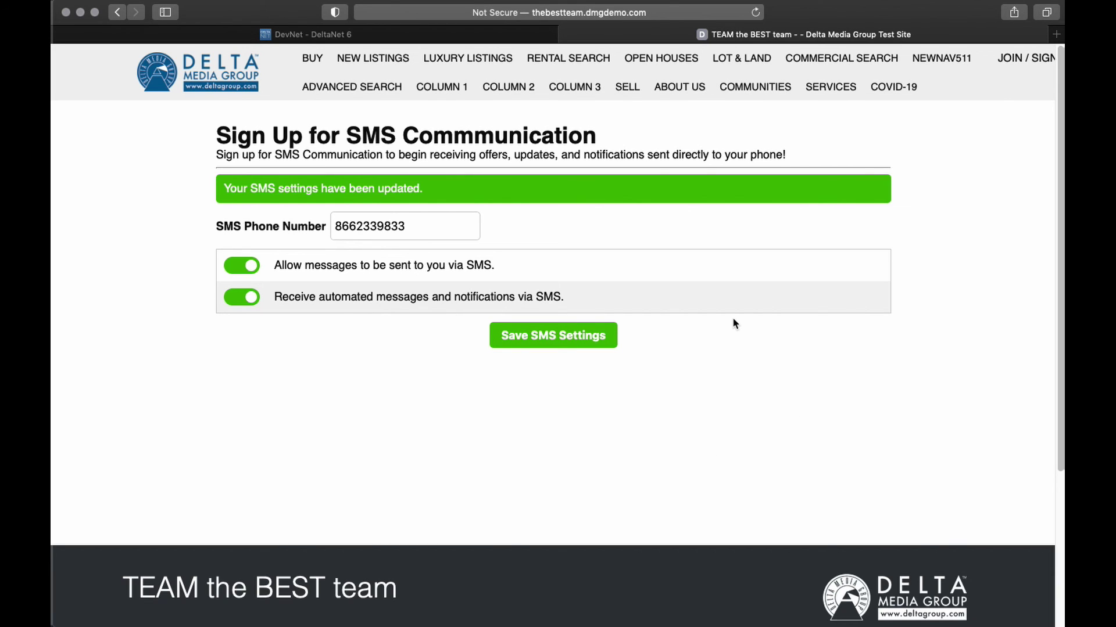